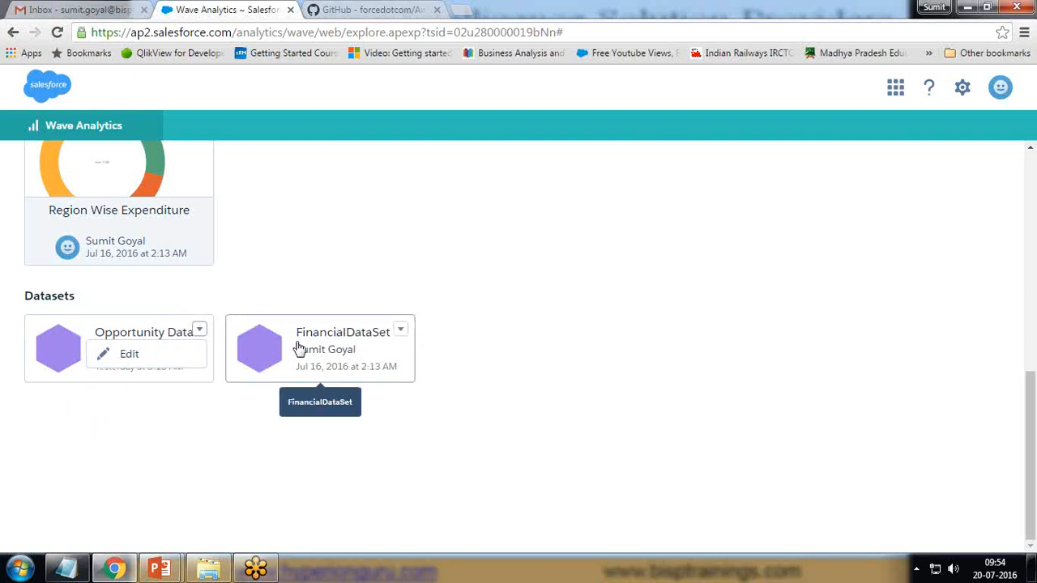
- Reopen the Opportunity Dataset card's dropdown so its Edit option shows
left_click(135, 443)
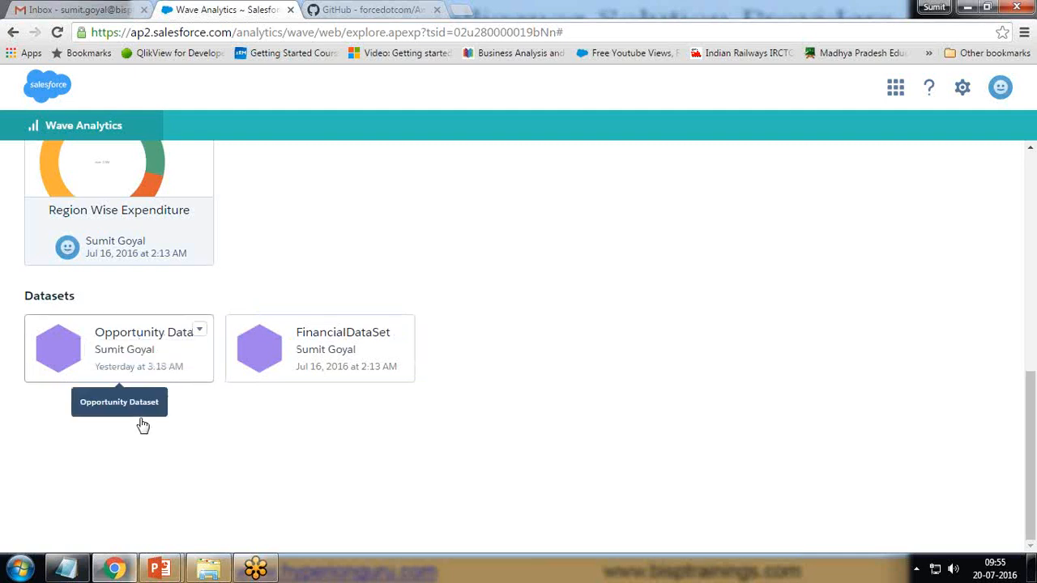
left_click(199, 330)
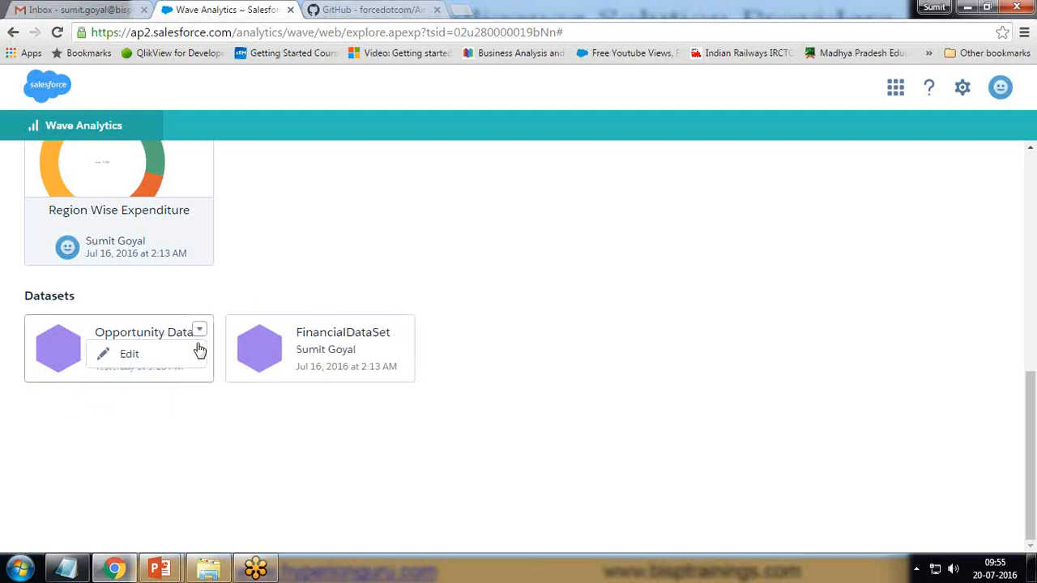
- Open the Opportunity Dataset's edit page and review its metadata, data and security sections
left_click(122, 355)
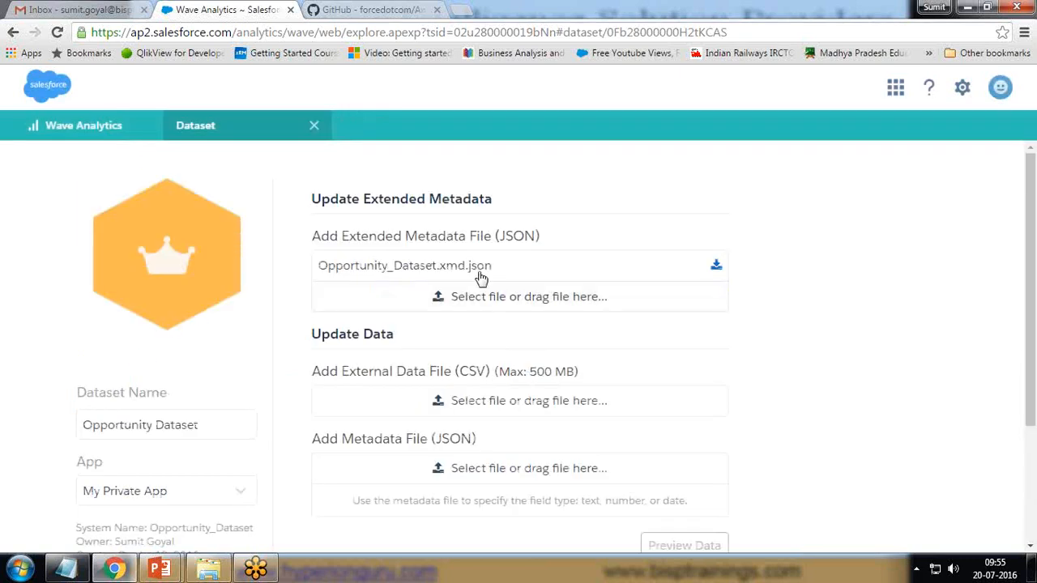
scroll(597, 379, "down", 2)
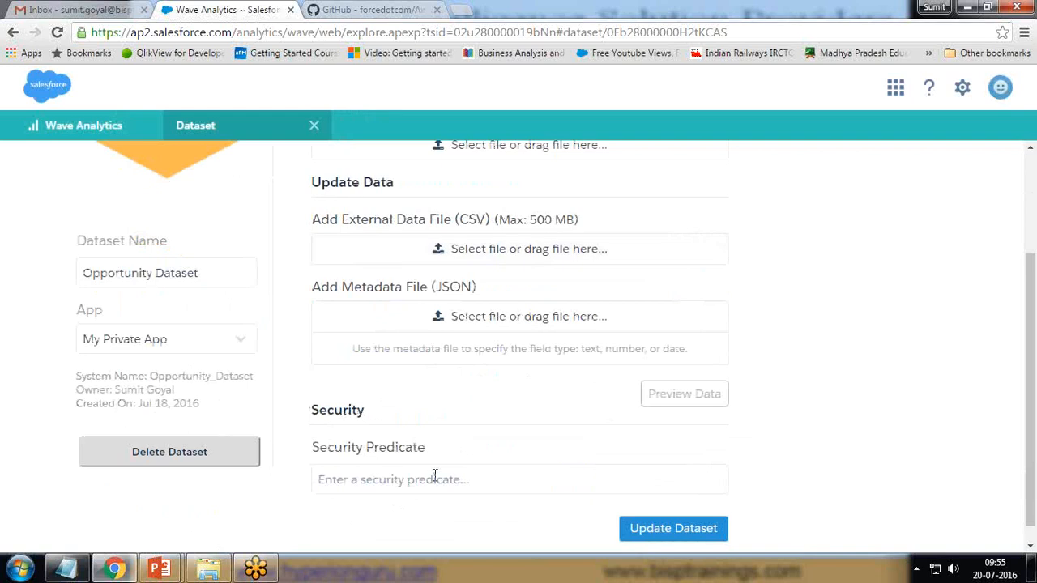
scroll(431, 461, "down", 1)
scroll(662, 412, "up", 3)
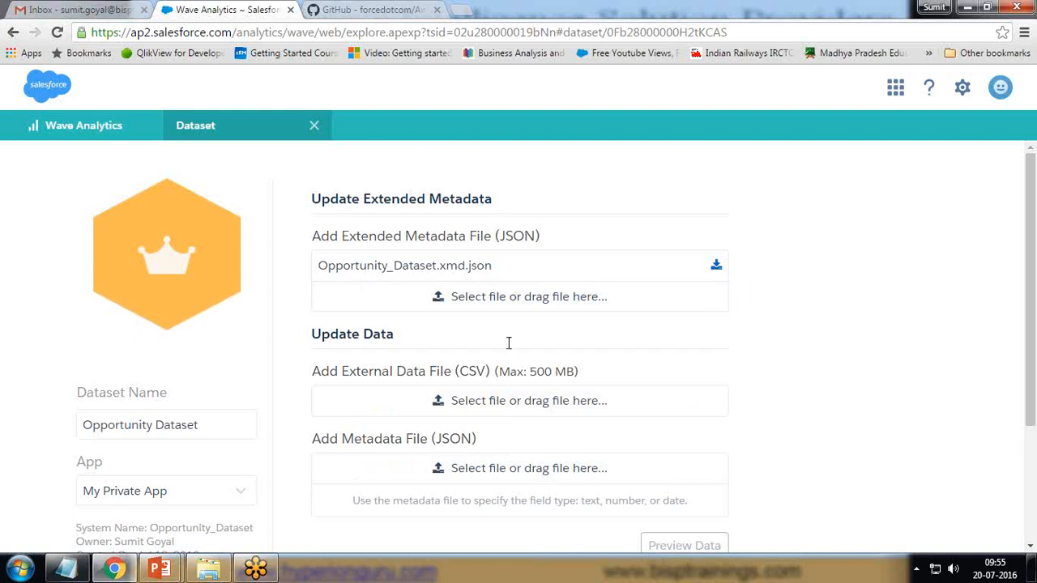
scroll(10, 409, "down", 2)
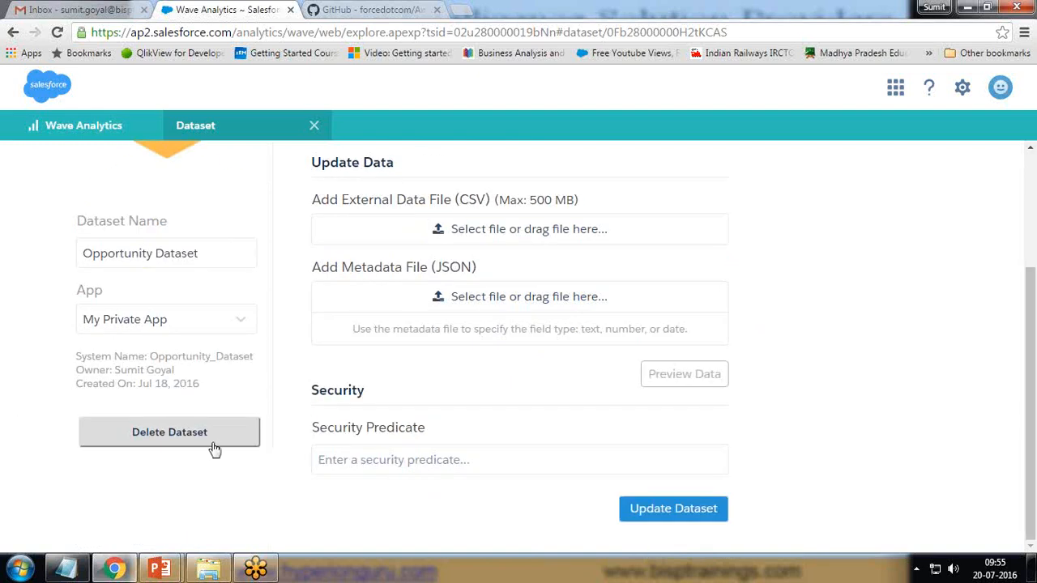
- Try deleting the Opportunity Dataset, accept the Default Salesforce Dataflow refusal, and return home
left_click(158, 437)
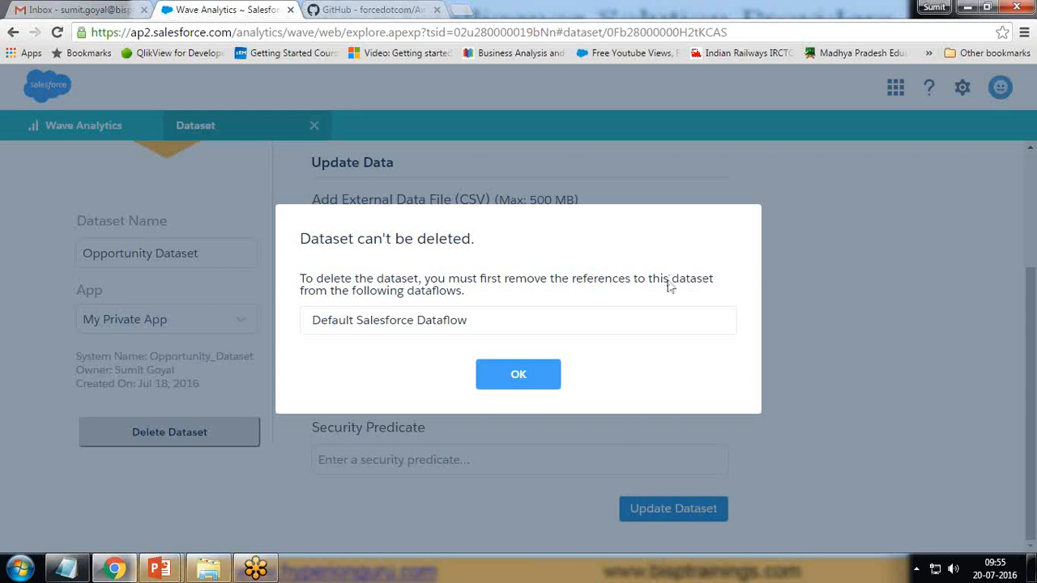
left_click(532, 381)
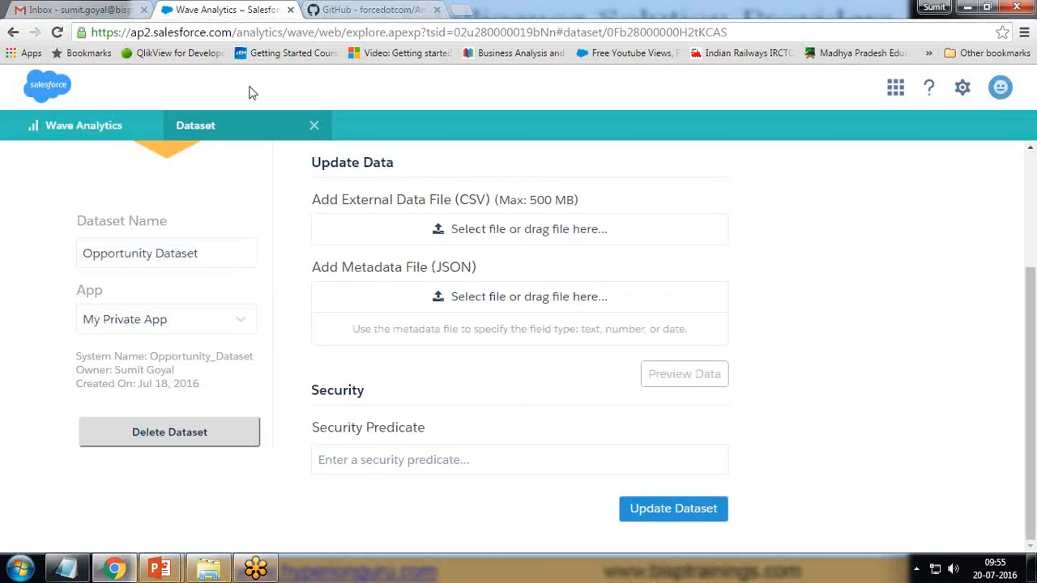
left_click(315, 128)
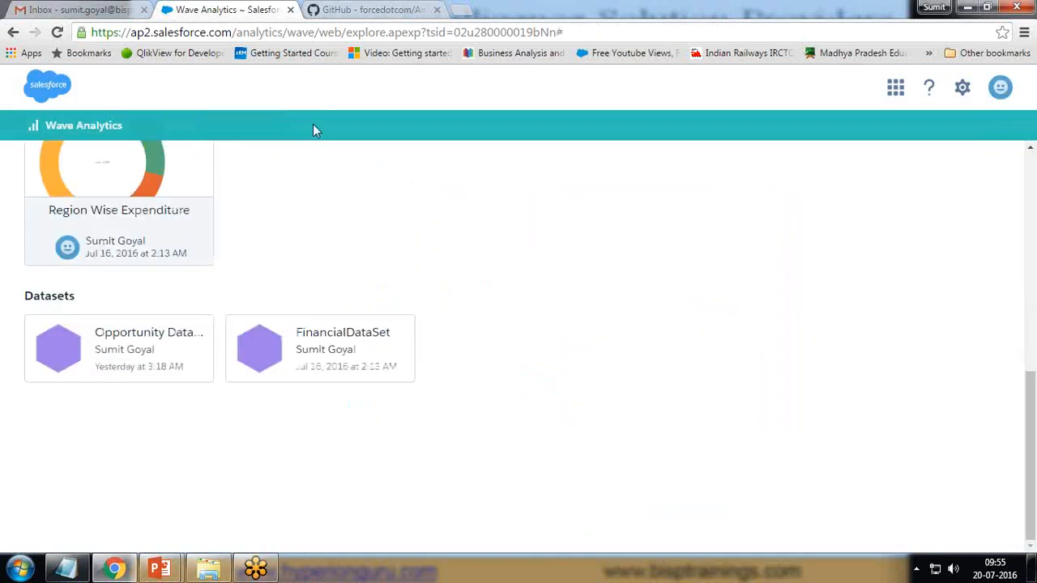
left_click(208, 573)
- Browse into the inner datasetutils folder in Explorer, then go back to the GitHub DatasetUtils page
left_click(12, 31)
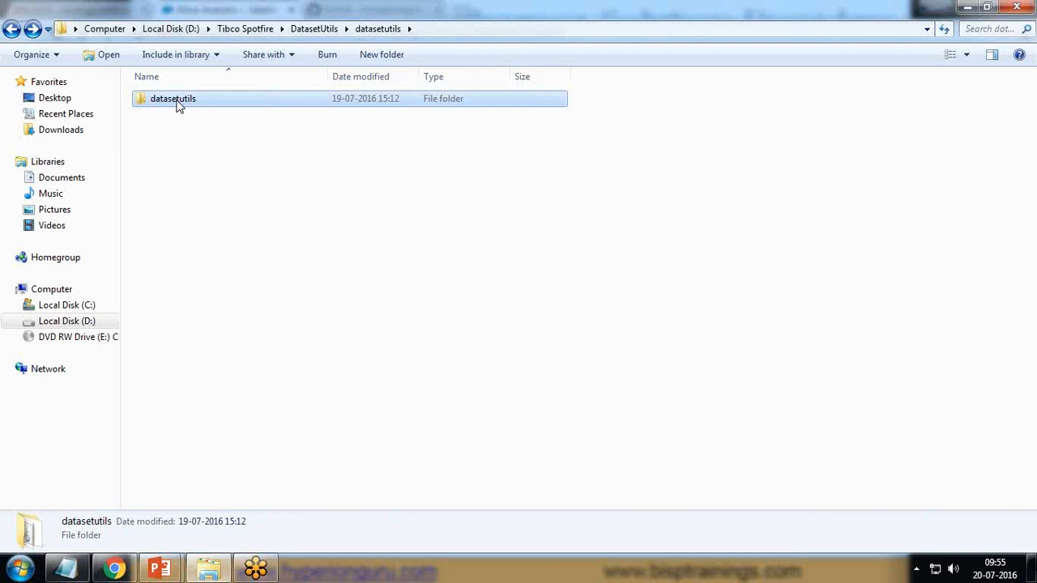
double_click(178, 105)
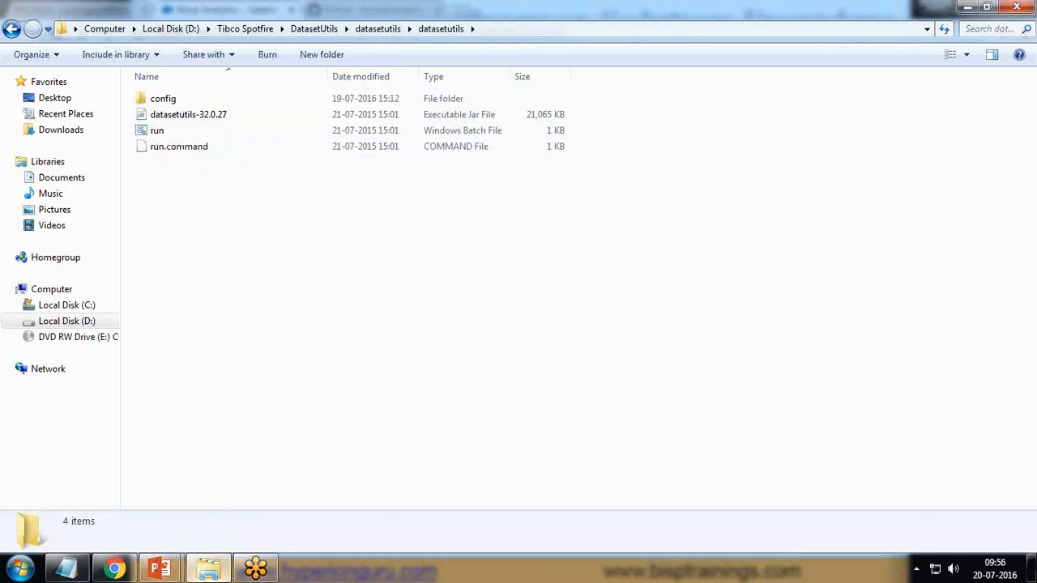
left_click(115, 569)
left_click(366, 9)
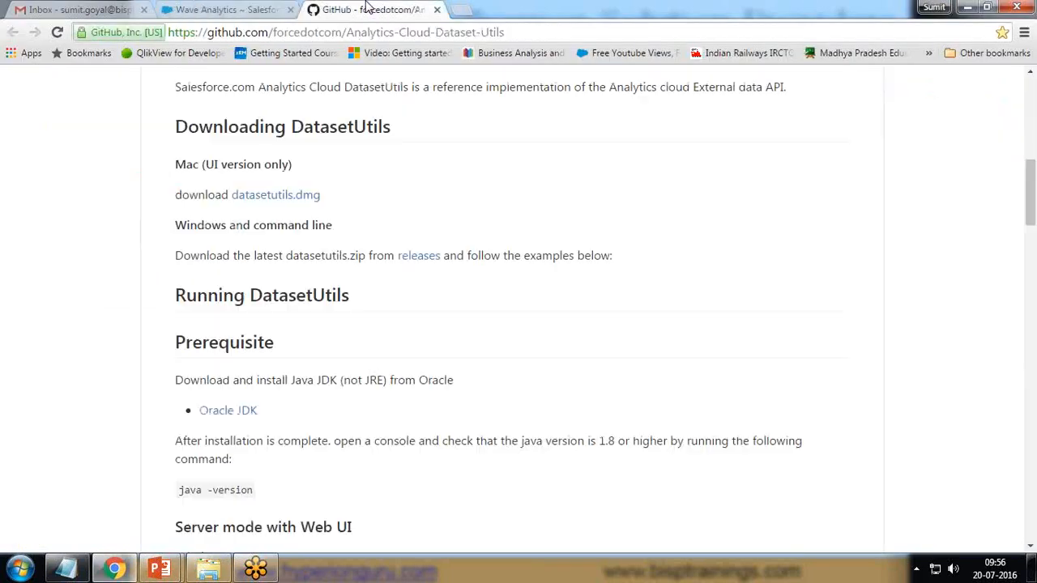
- Open the README's releases link in a new GitHub tab
scroll(360, 247, "up", 8)
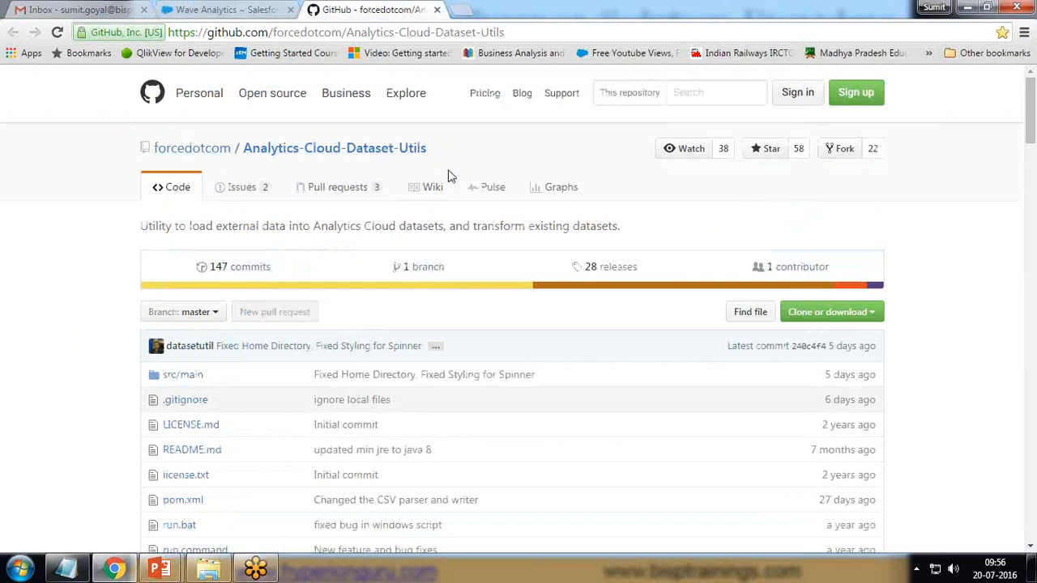
scroll(559, 381, "down", 5)
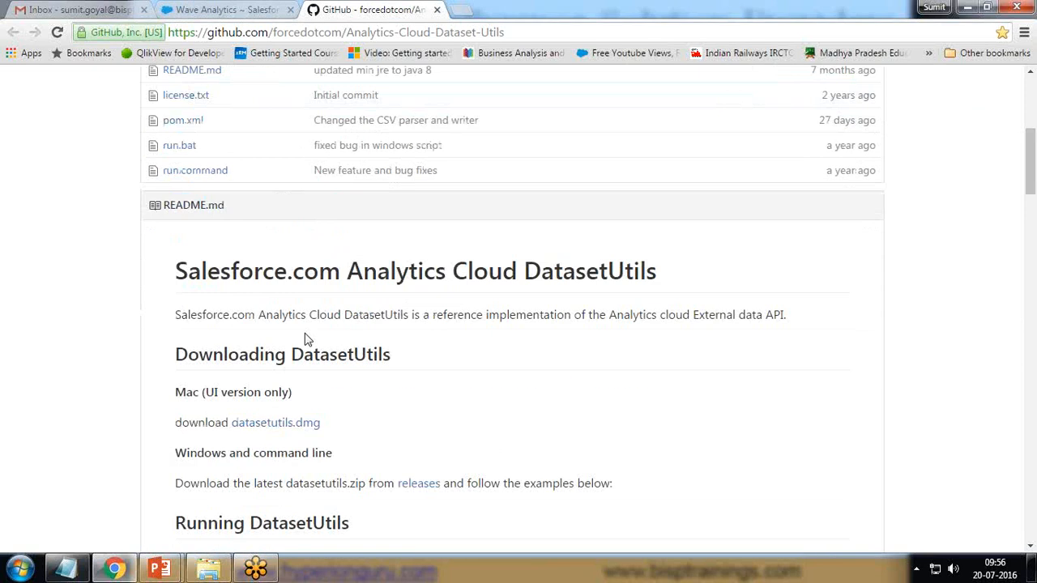
scroll(285, 348, "down", 2)
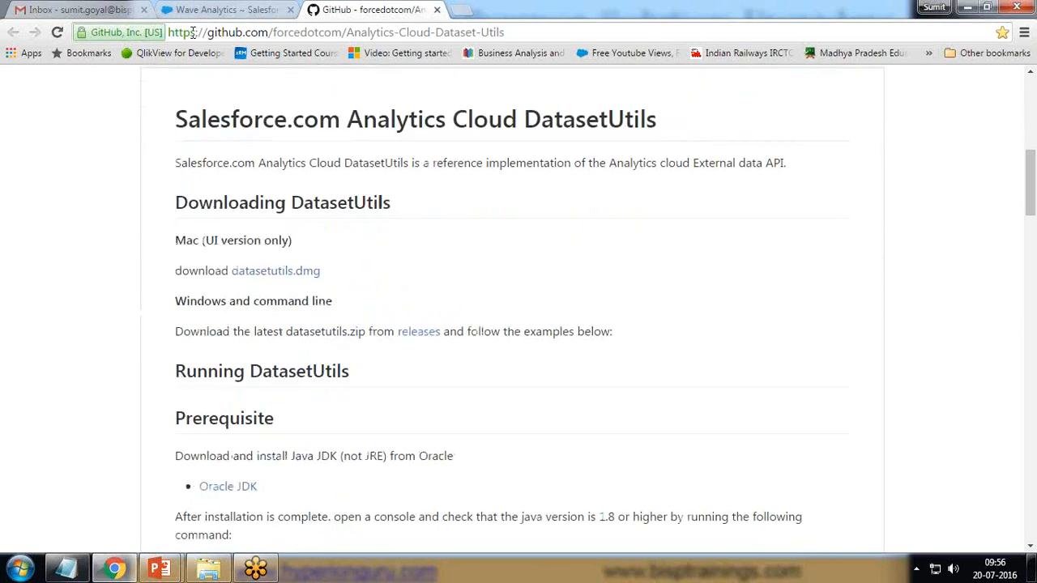
left_click_drag(168, 31, 515, 30)
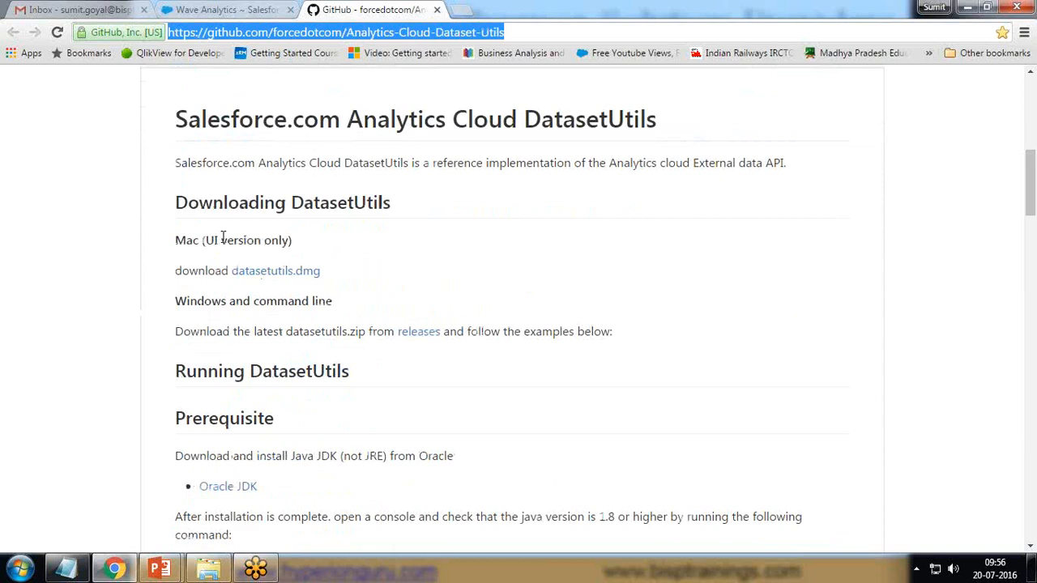
right_click(415, 335)
left_click(458, 343)
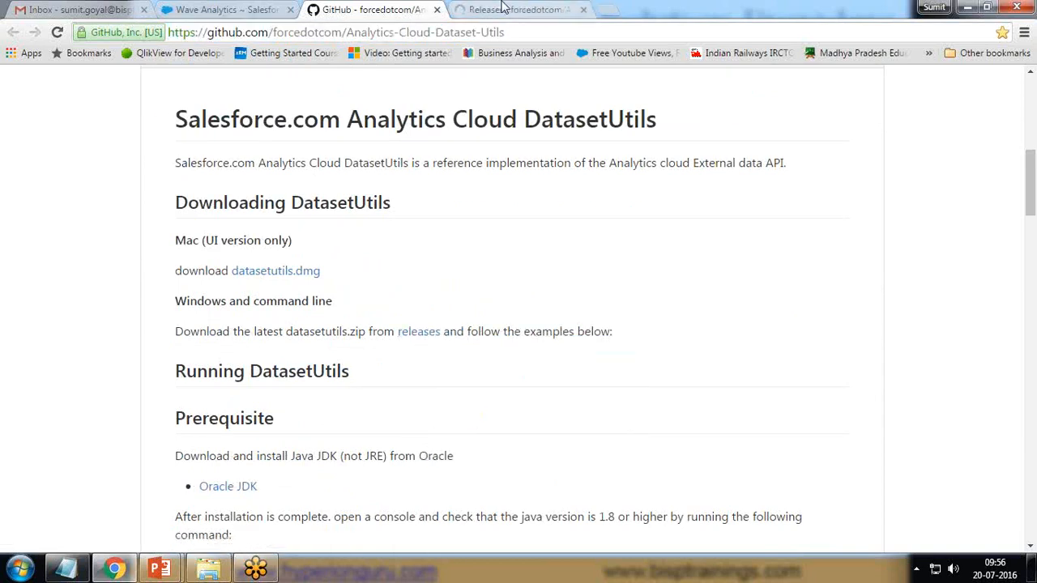
- Check the datasetutils-32.0.27 release downloads, including the jar, then return to the local folder
key("ctrl+Tab")
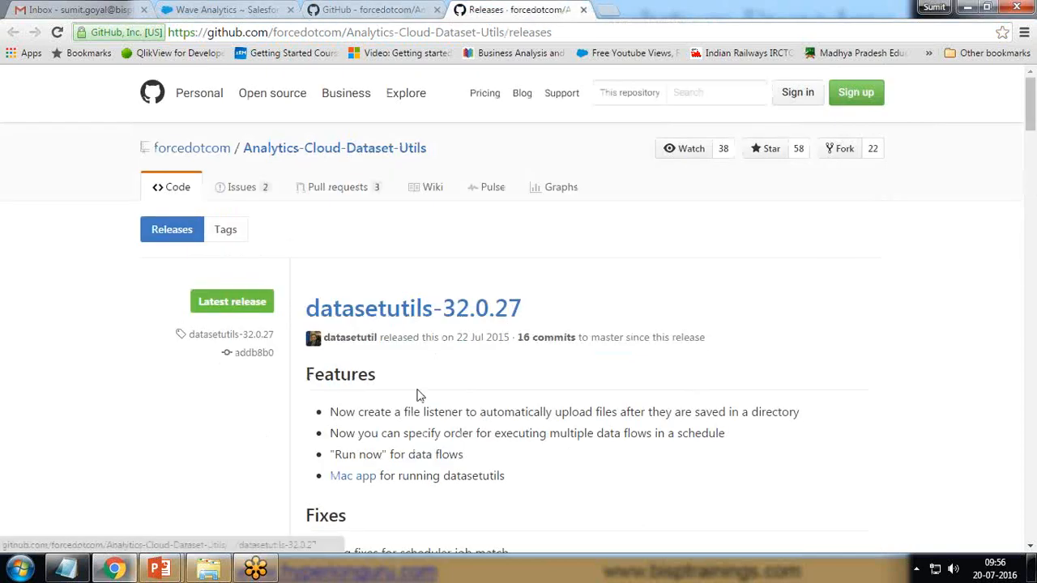
scroll(419, 389, "down", 2)
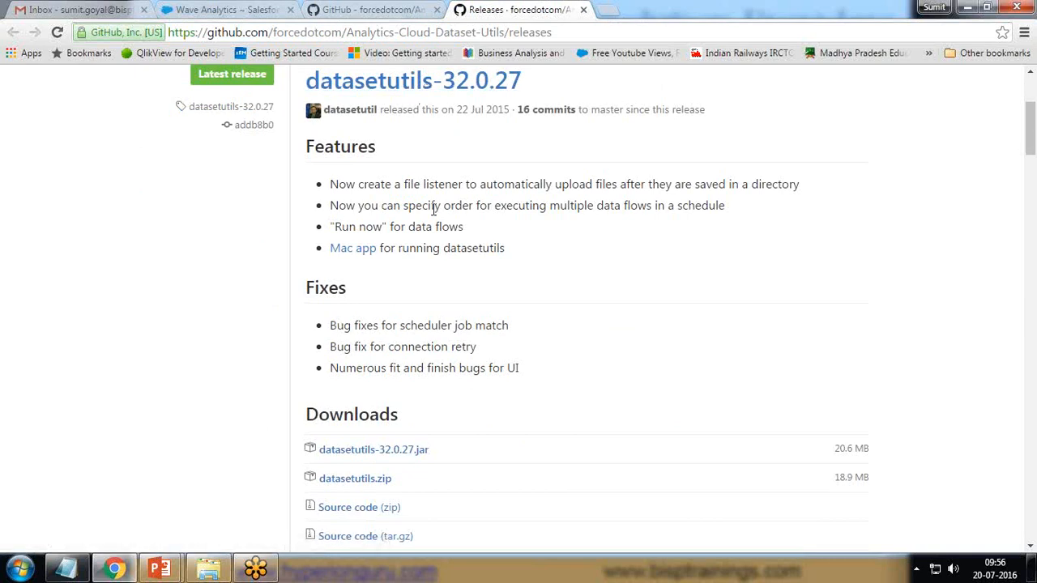
scroll(474, 451, "down", 3)
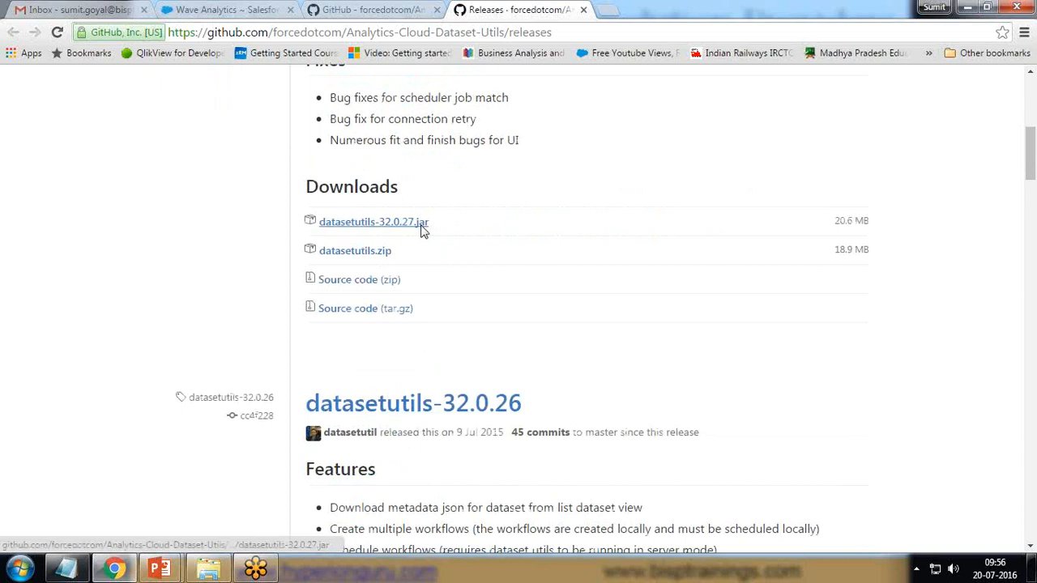
left_click_drag(420, 250, 320, 232)
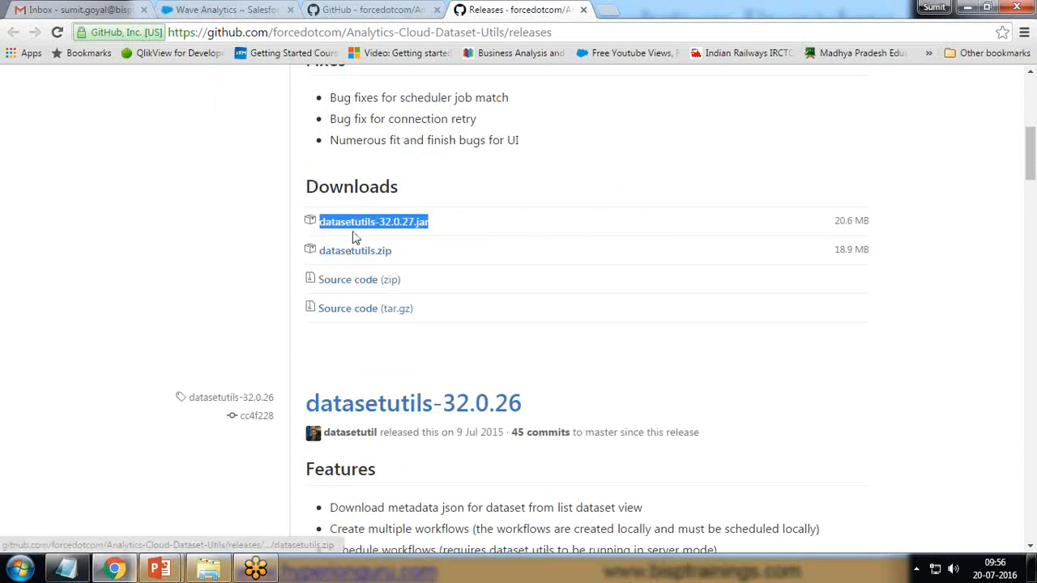
left_click(432, 198)
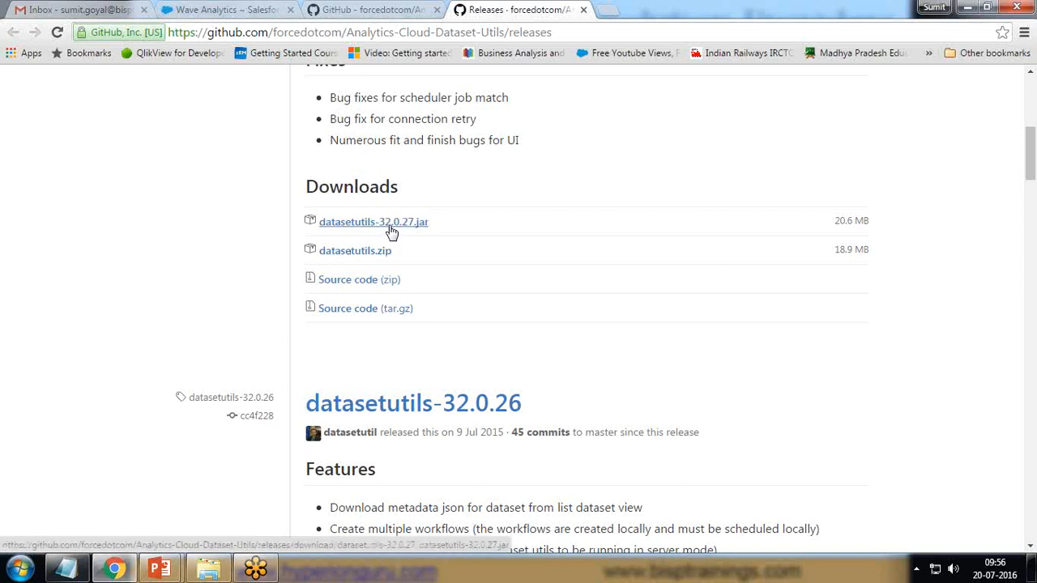
left_click(209, 571)
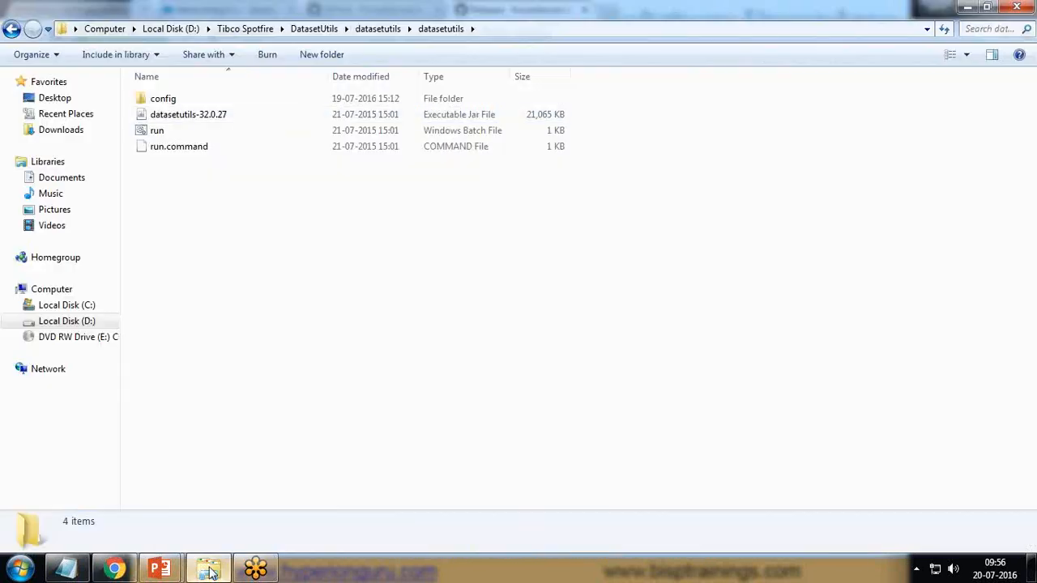
- Re-enter datasetutils\datasetutils from the DatasetUtils breadcrumb, then return to the GitHub releases page
left_click(375, 30)
left_click(314, 28)
double_click(174, 105)
double_click(173, 100)
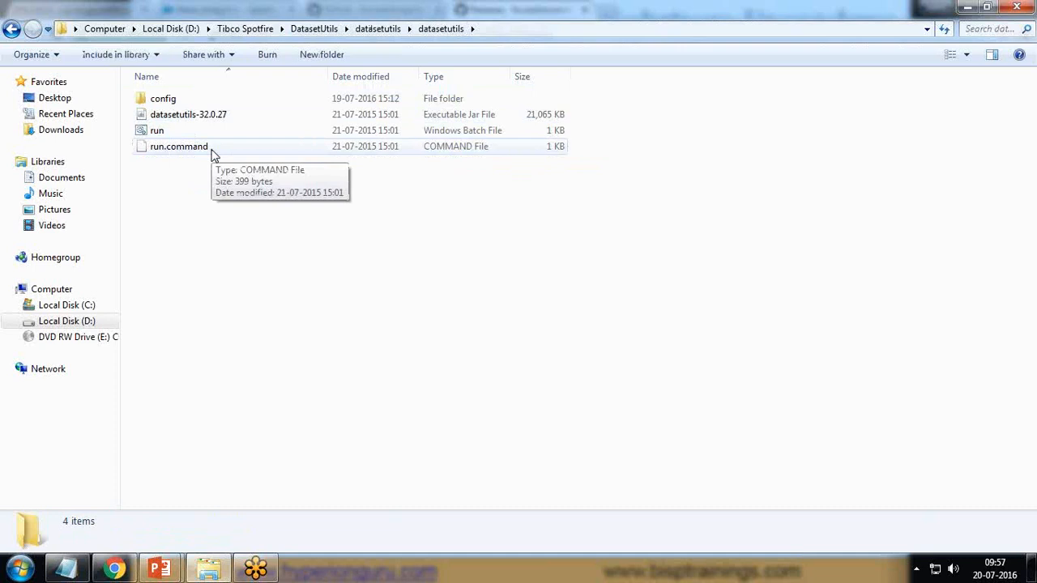
left_click(114, 569)
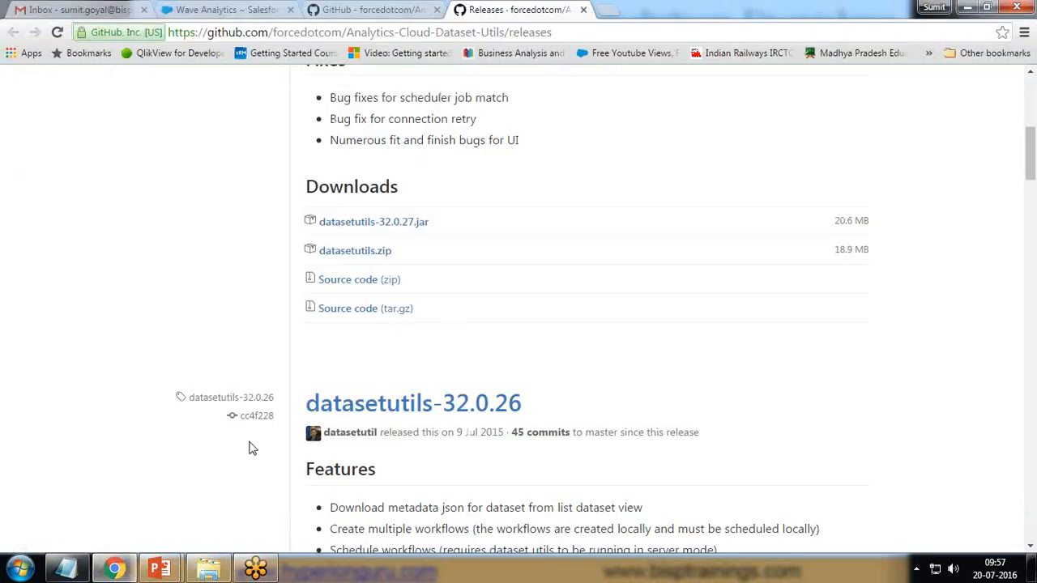
- Switch to the DatasetUtils README and scroll to its run instructions
scroll(453, 332, "up", 5)
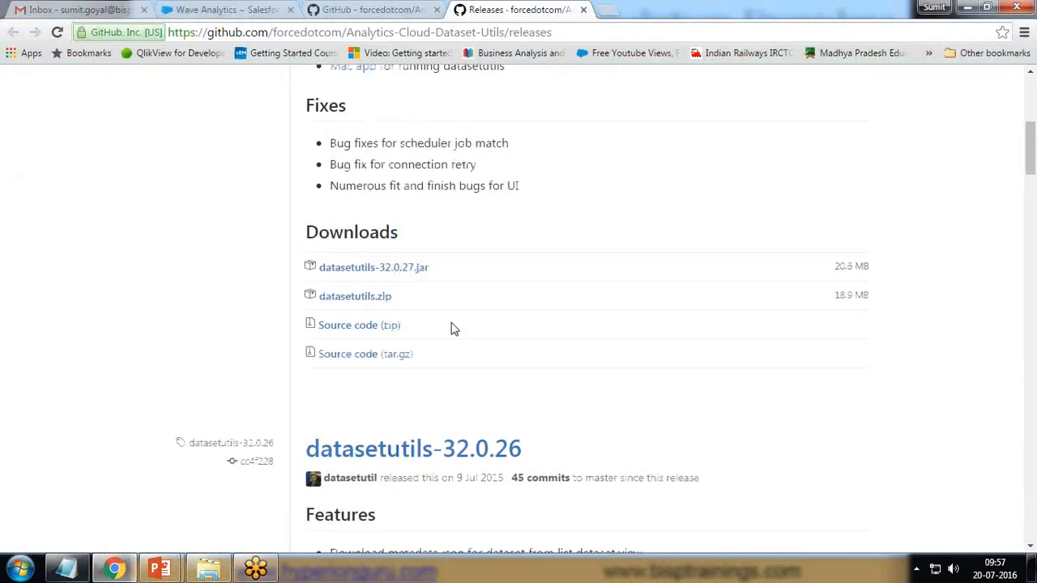
left_click(377, 10)
scroll(348, 397, "down", 3)
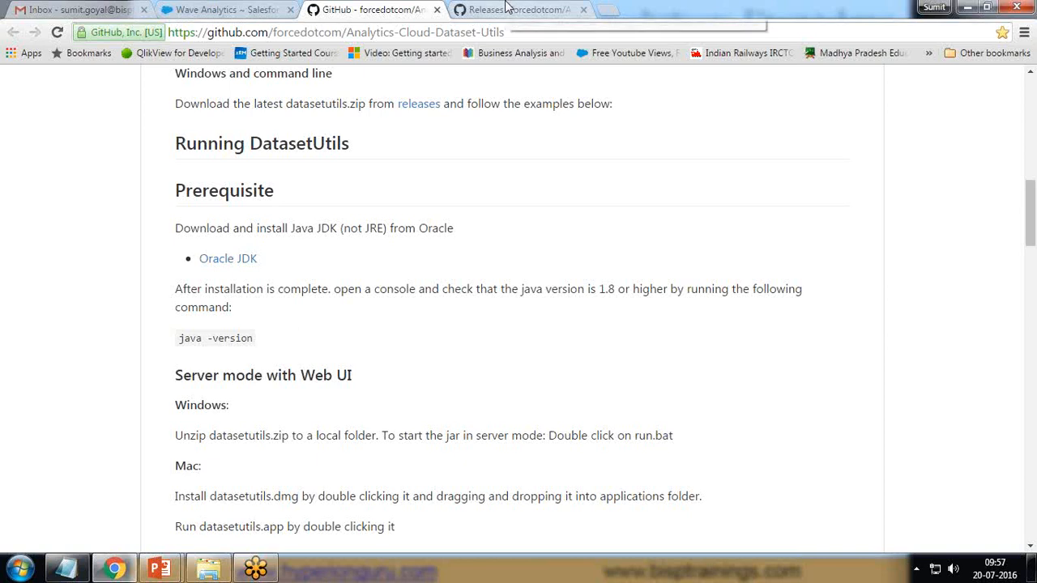
scroll(421, 390, "down", 4)
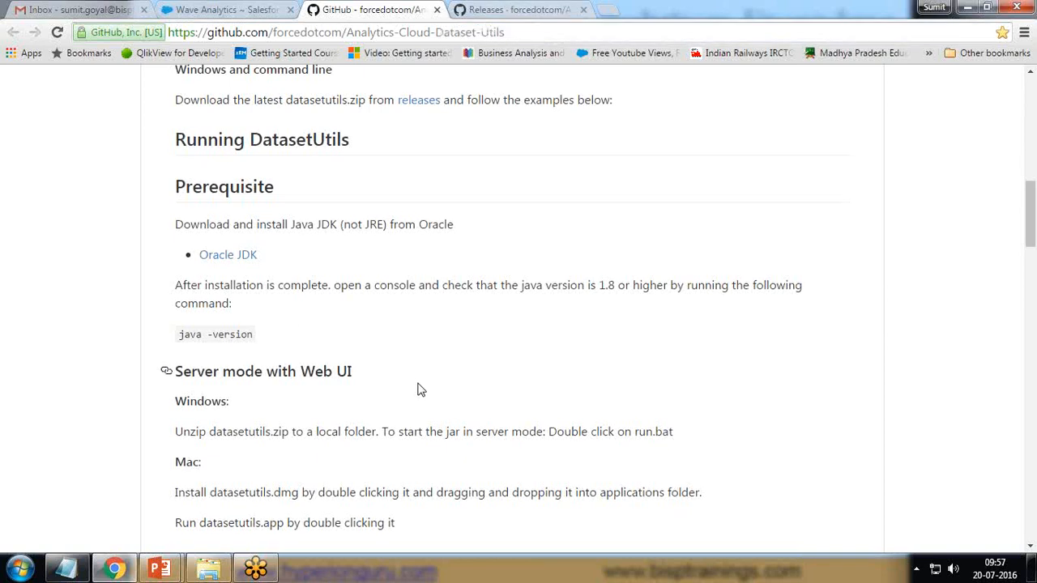
scroll(421, 390, "up", 2)
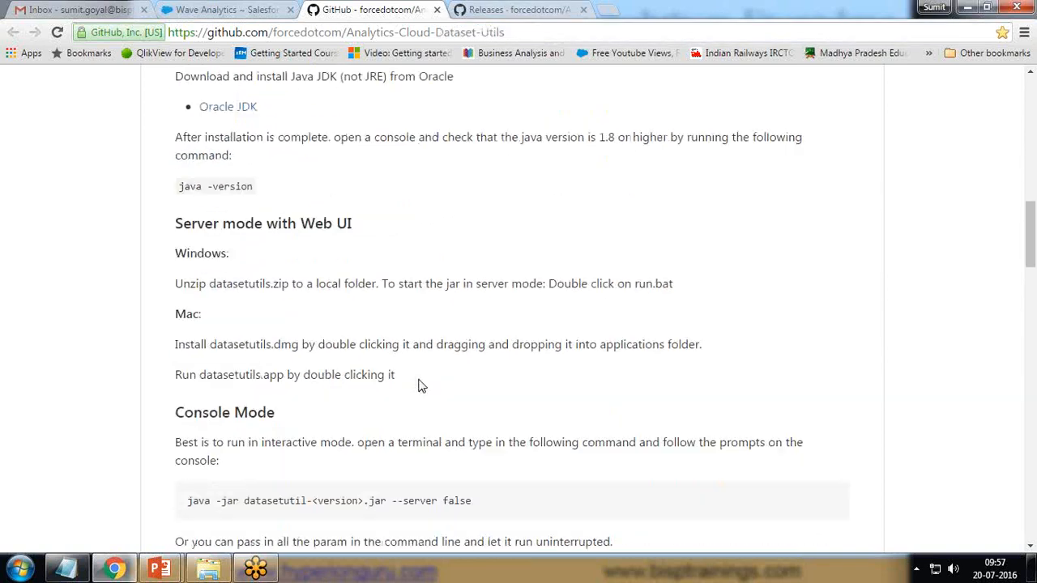
scroll(418, 386, "down", 1)
- Highlight the Server mode with Web UI, Console Mode and run.bat instructions
left_click_drag(173, 147, 367, 144)
left_click(357, 155)
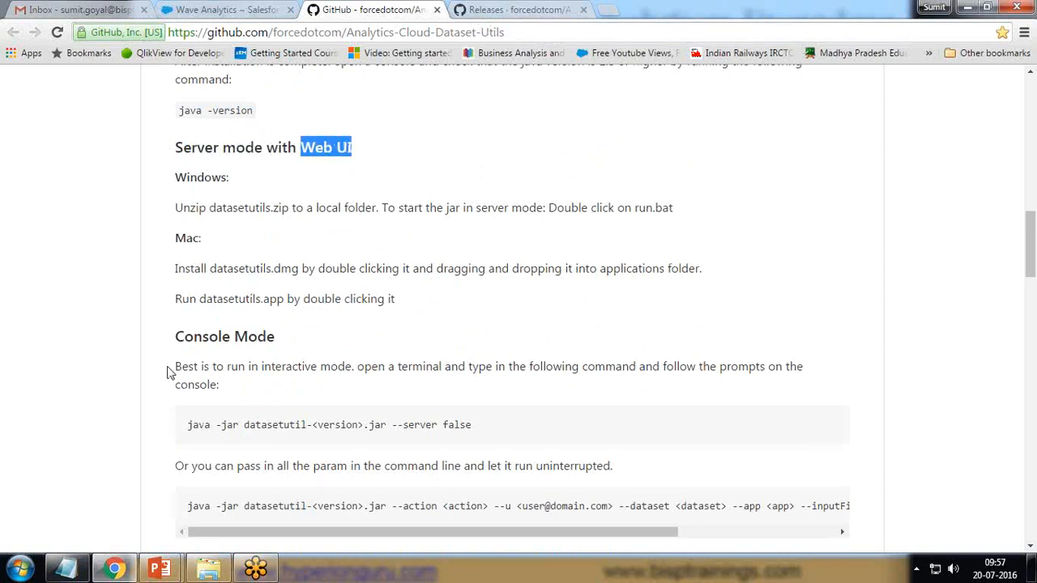
mouse_move(173, 337)
left_mouse_down()
mouse_move(286, 337)
mouse_move(172, 341)
left_mouse_up()
left_click(280, 338)
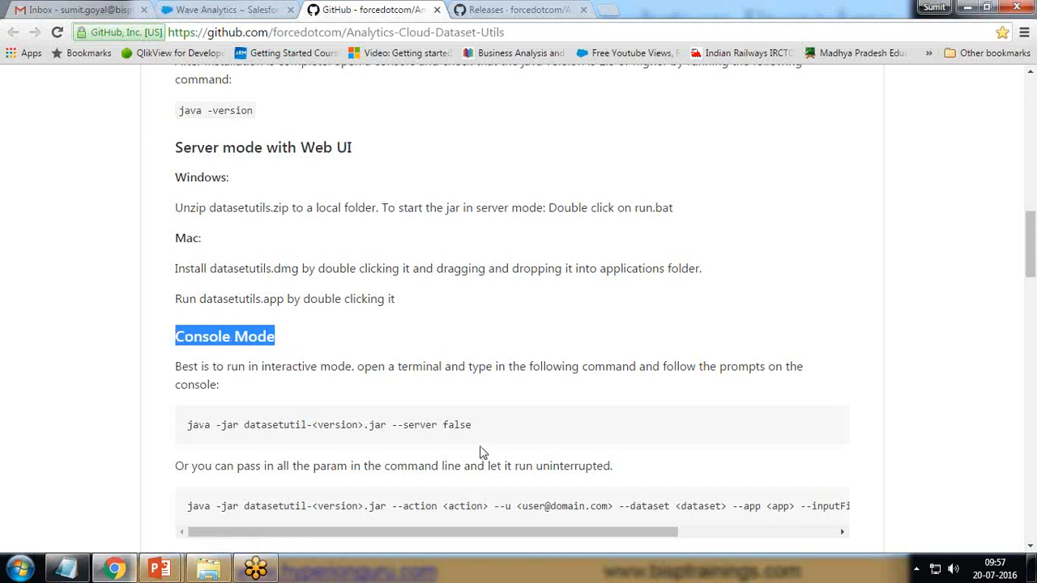
left_click_drag(481, 434, 161, 429)
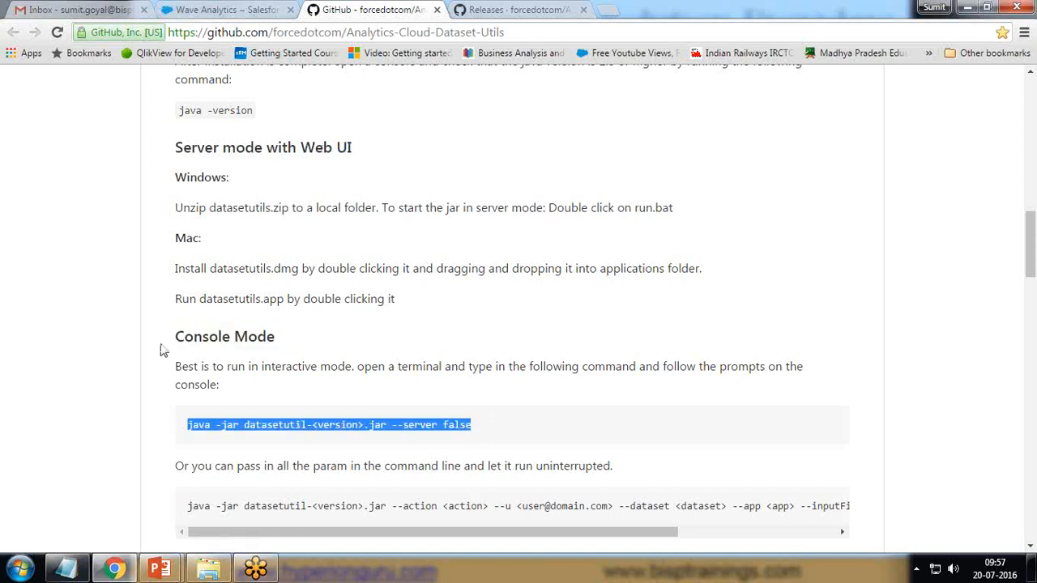
left_click_drag(167, 146, 359, 144)
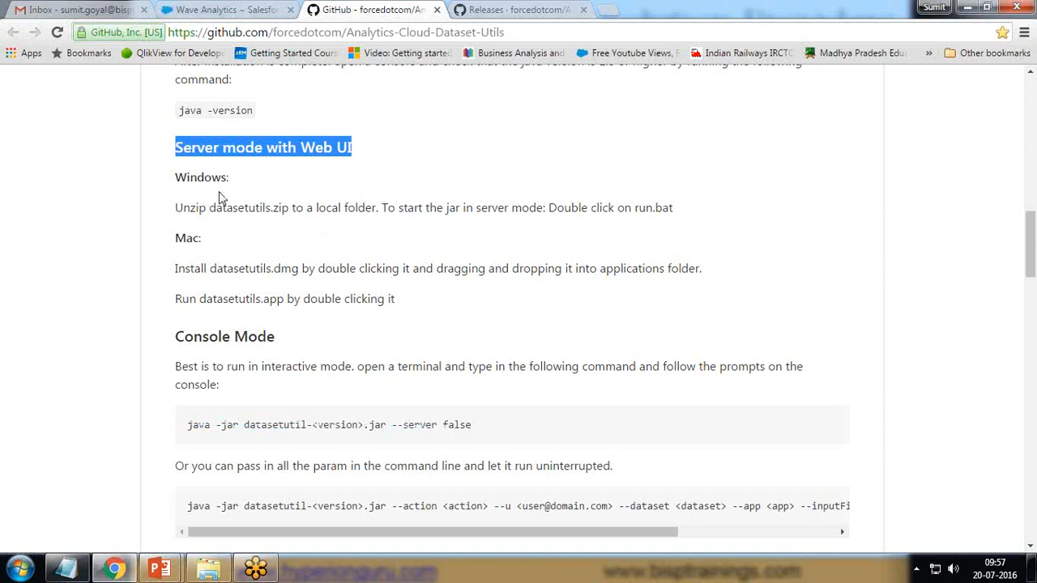
left_click_drag(176, 207, 279, 209)
left_click_drag(383, 208, 694, 208)
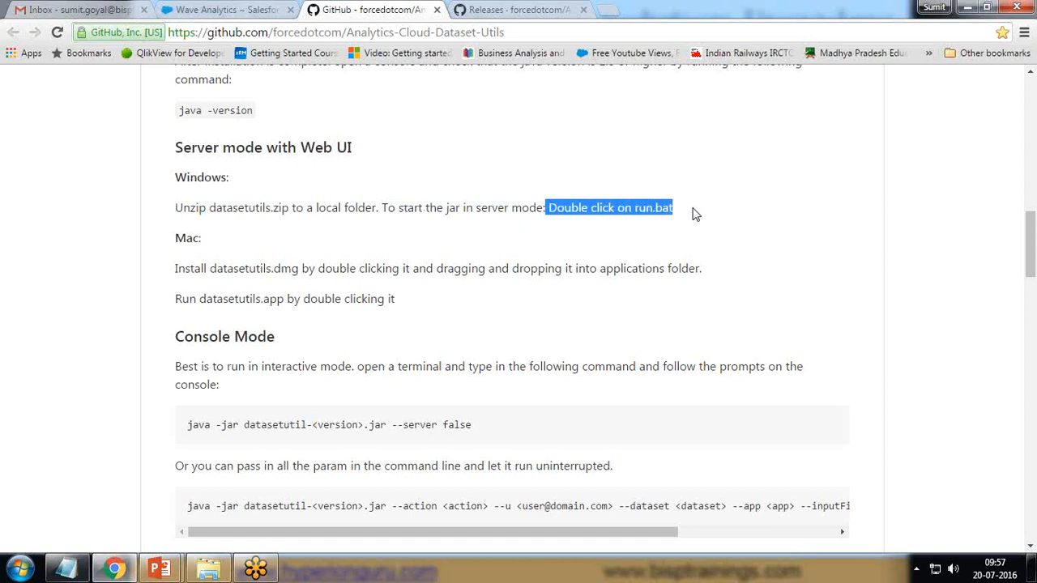
left_click(209, 570)
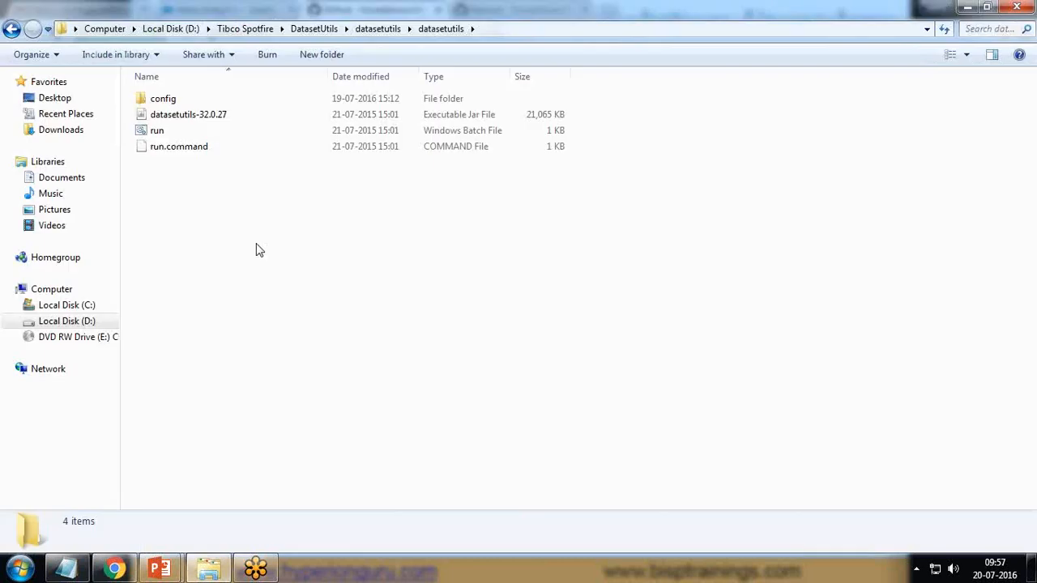
- Launch run.bat to start the DatasetUtils 32.0.27 server, then return to Wave Analytics
double_click(156, 134)
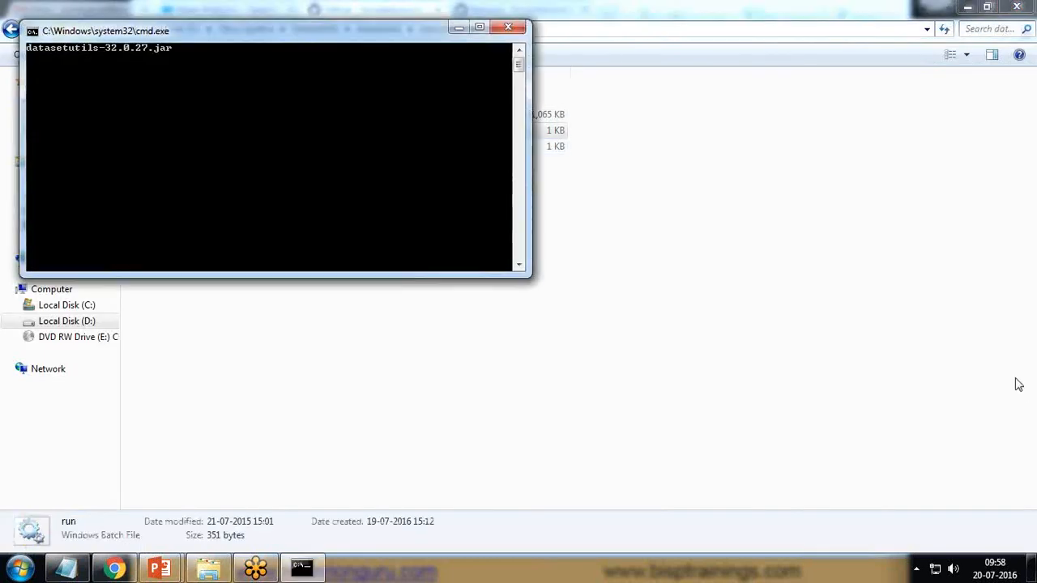
left_click_drag(266, 31, 424, 144)
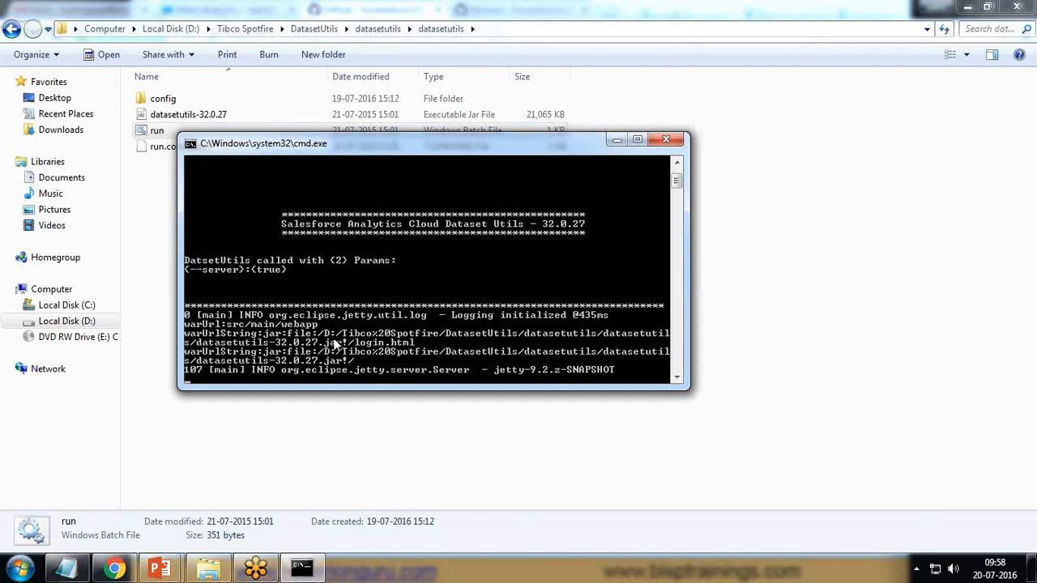
left_click(115, 567)
left_click(199, 7)
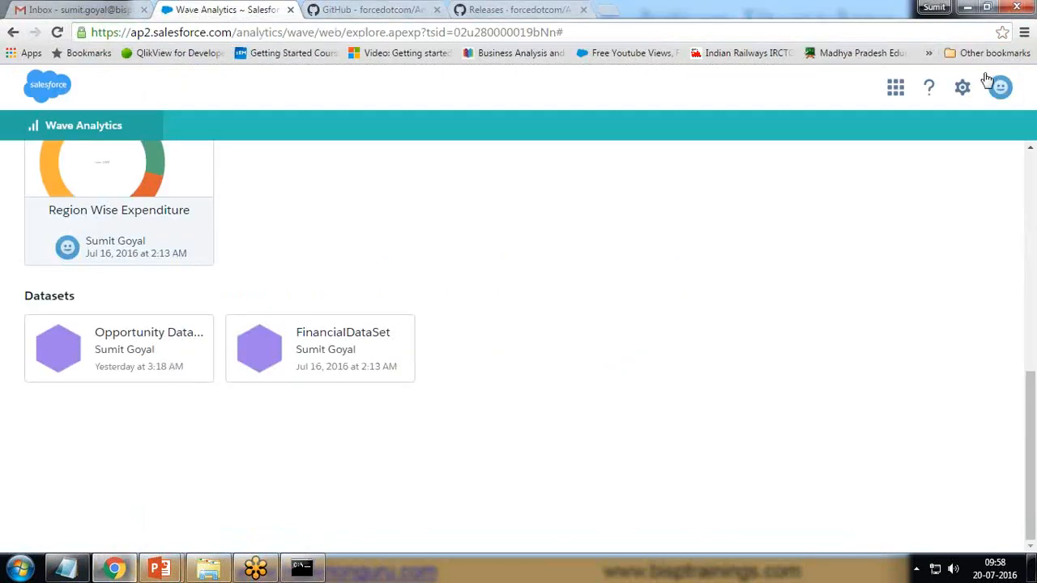
- Go to My Settings through the profile avatar menu
left_click(1019, 92)
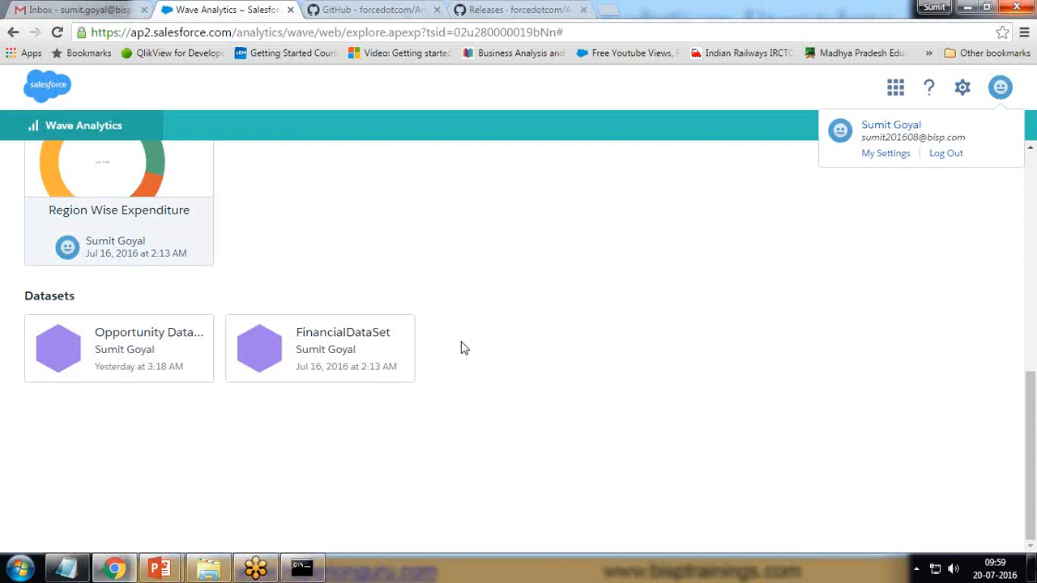
left_click(885, 154)
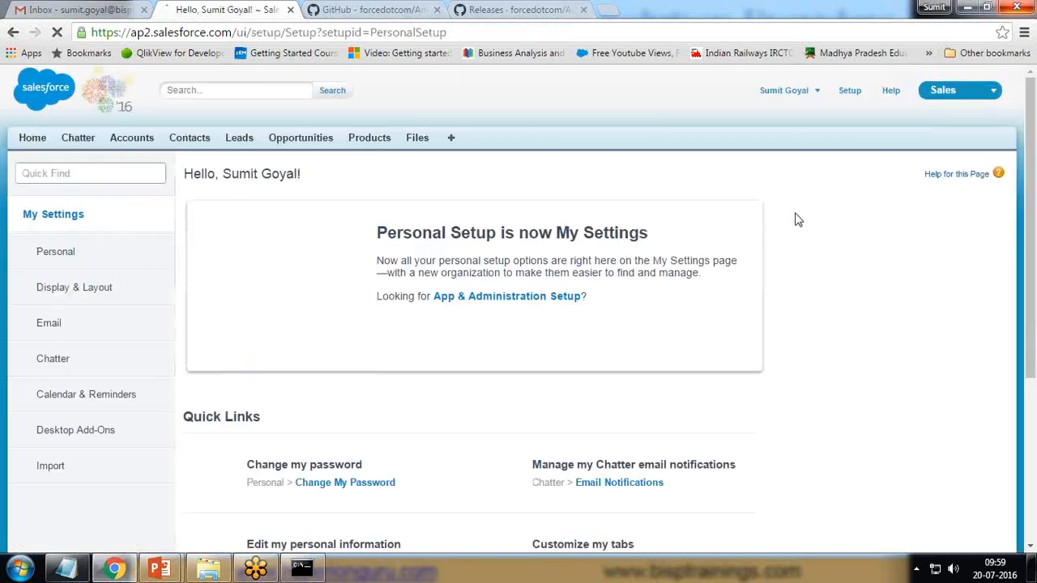
- Use Personal settings to reset the Salesforce security token so a new one is emailed
left_click(73, 257)
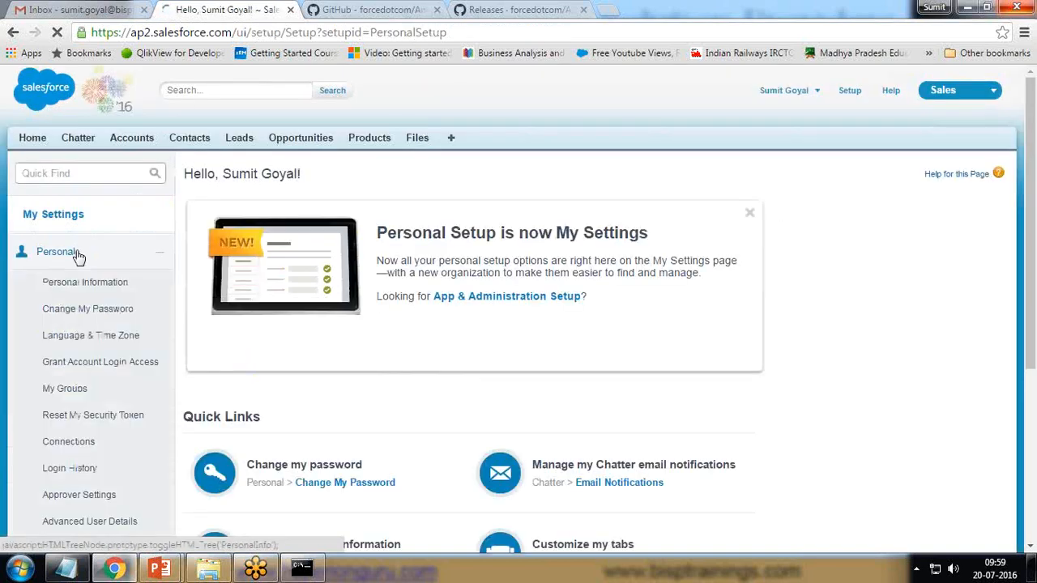
left_click(92, 419)
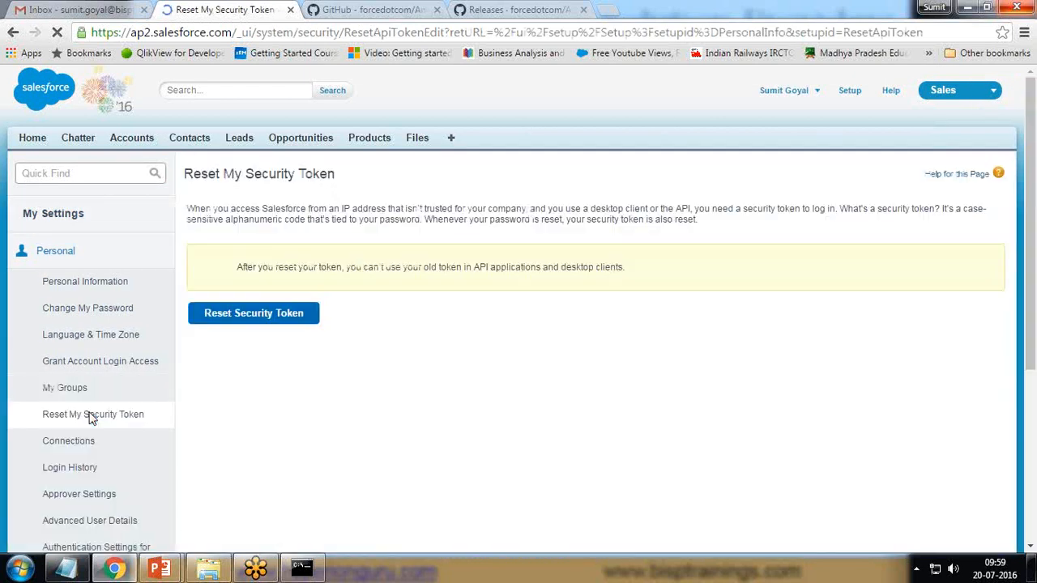
left_click(272, 321)
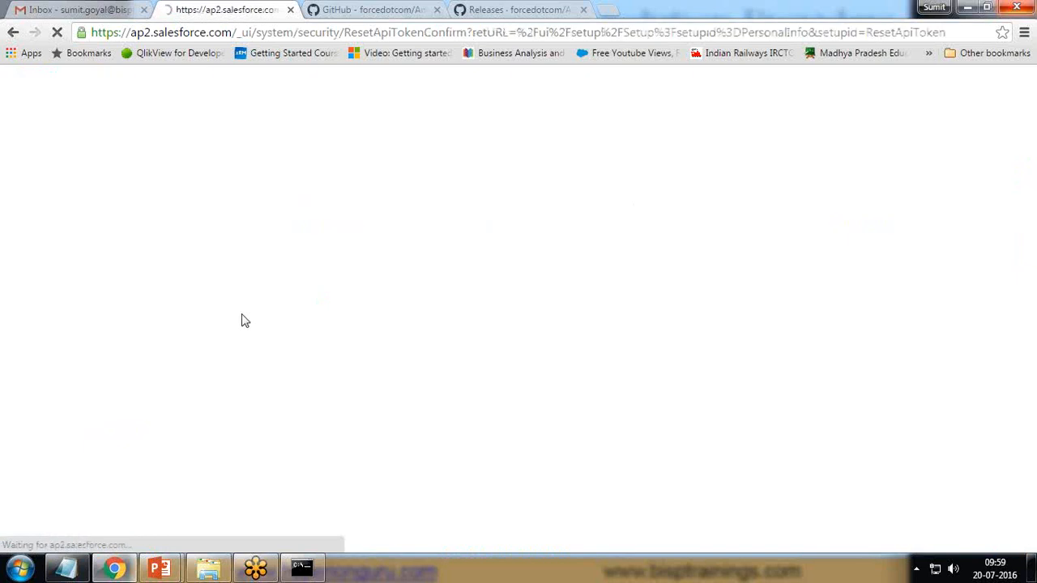
left_click_drag(232, 235, 642, 234)
- Copy the new token from the Developer Edition security token email, then bring back the DatasetUtils window
left_click(77, 9)
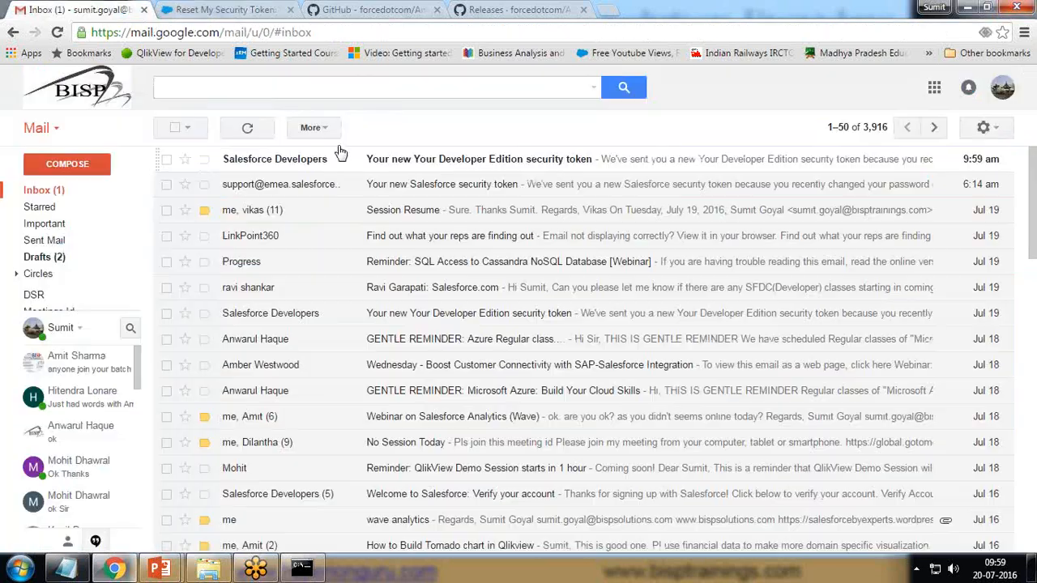
left_click(322, 161)
left_click_drag(331, 277, 481, 277)
right_click(425, 279)
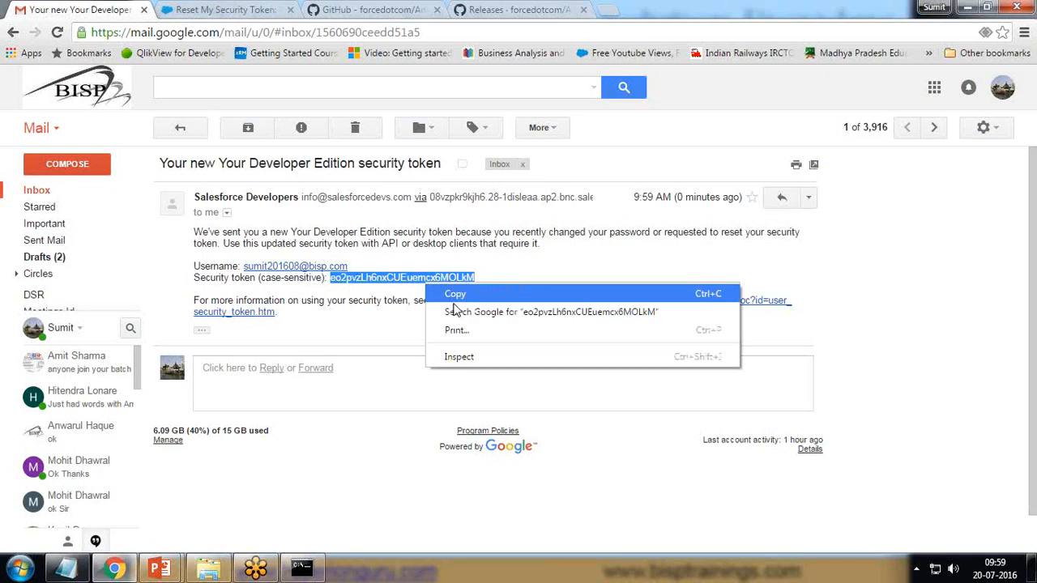
left_click(450, 289)
left_click(212, 9)
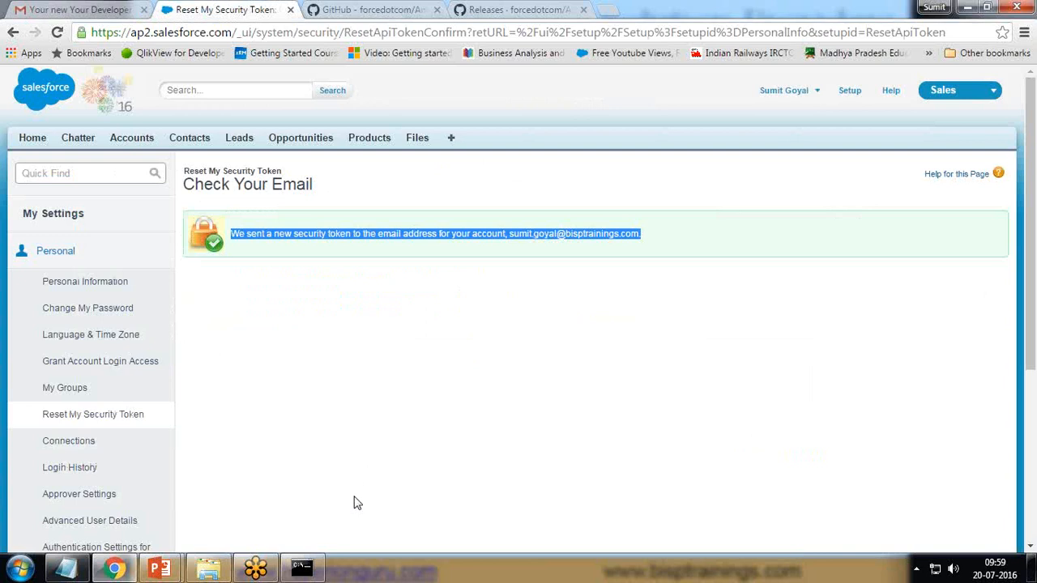
left_click(301, 570)
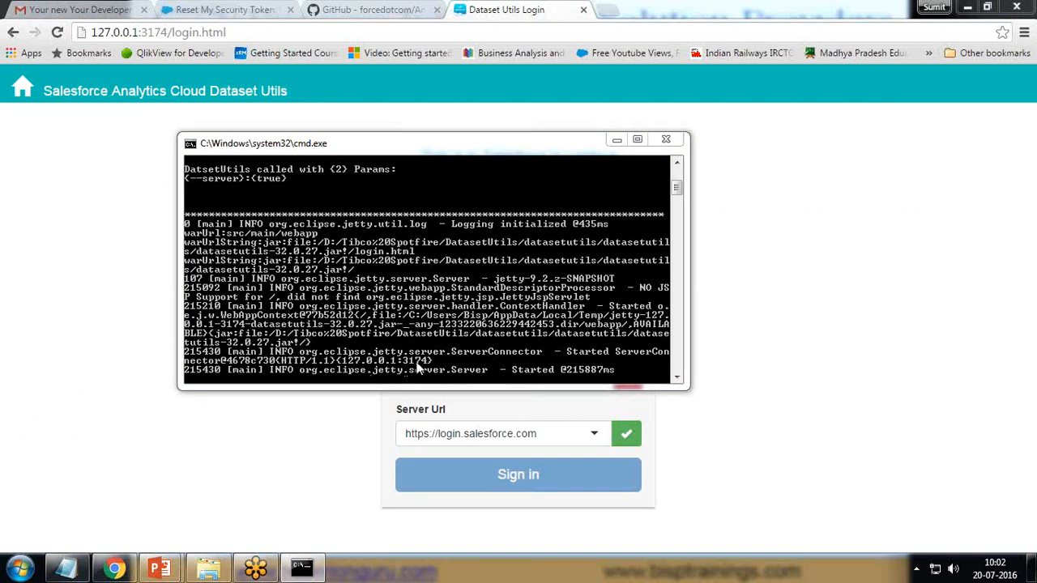
- Bring up the Dataset Utils login page and paste the saved username
left_click(617, 140)
double_click(182, 32)
mouse_move(212, 32)
left_mouse_down()
mouse_move(230, 34)
mouse_move(172, 33)
mouse_move(228, 32)
left_mouse_up()
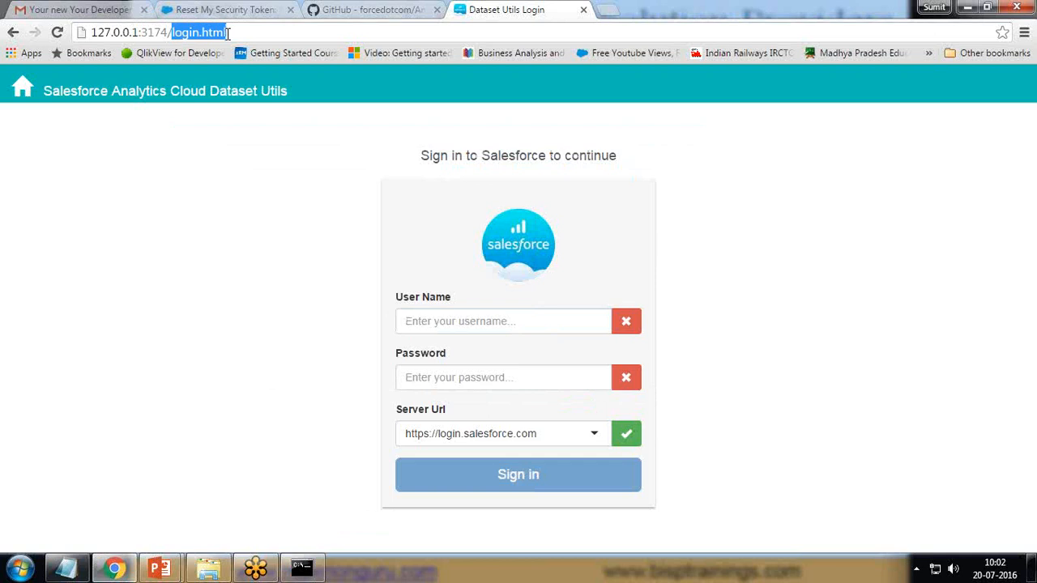
left_click(441, 323)
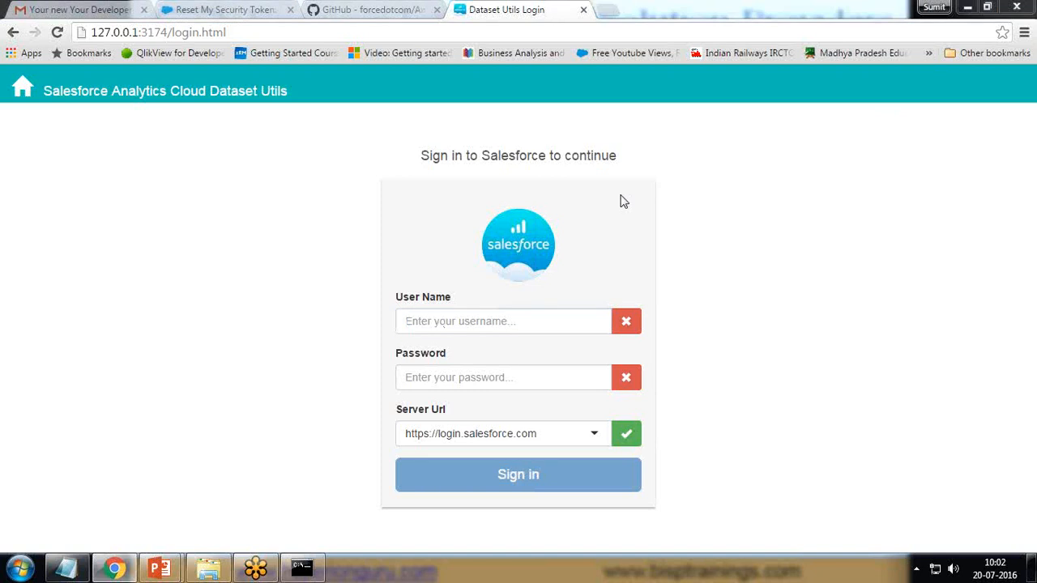
left_click(464, 322)
key("ctrl+v")
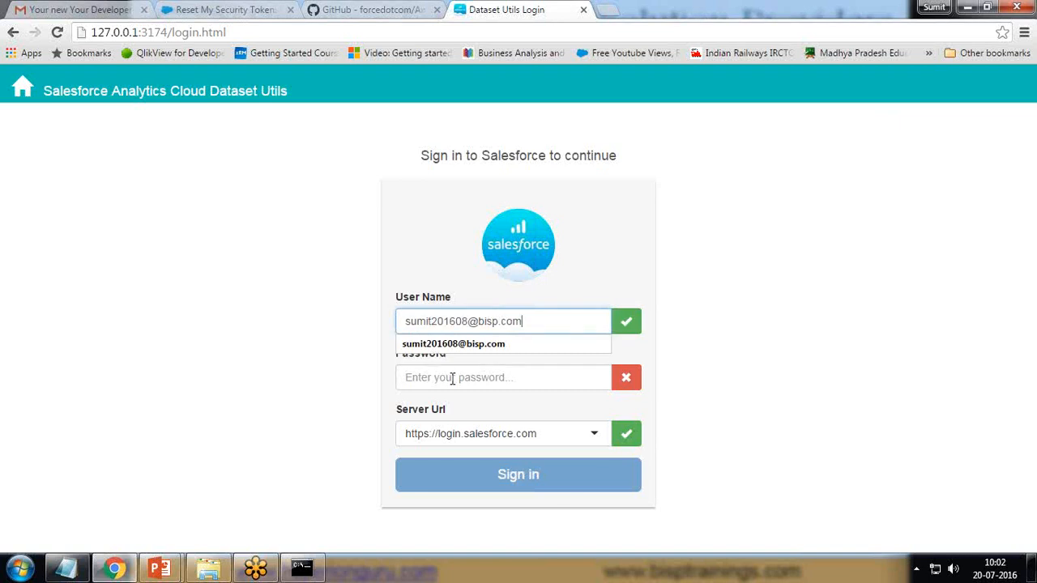
- Enter the password with the copied security token appended, and sign in
left_click(452, 379)
type("••••••••••")
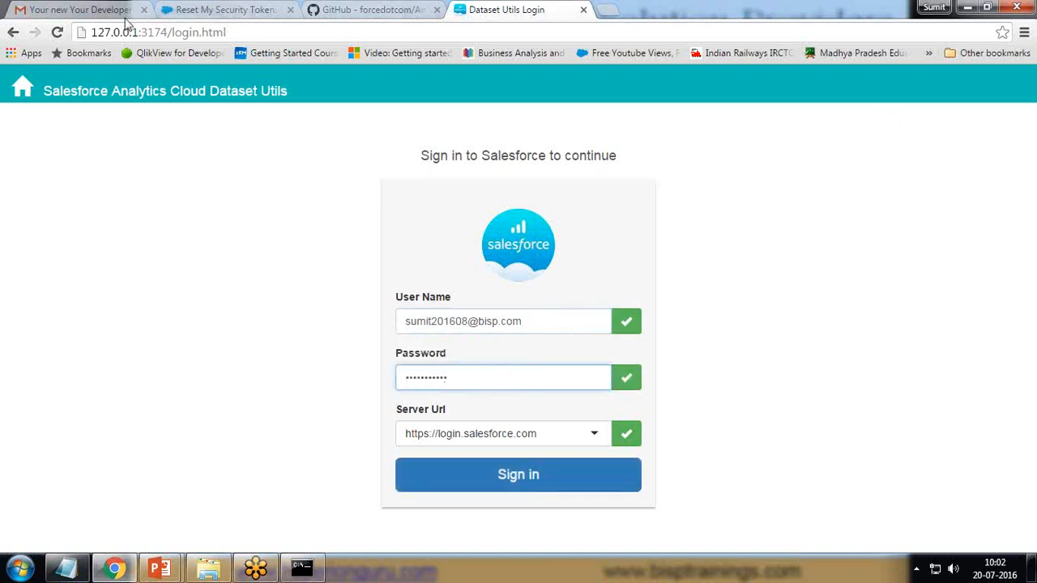
left_click(69, 9)
right_click(385, 275)
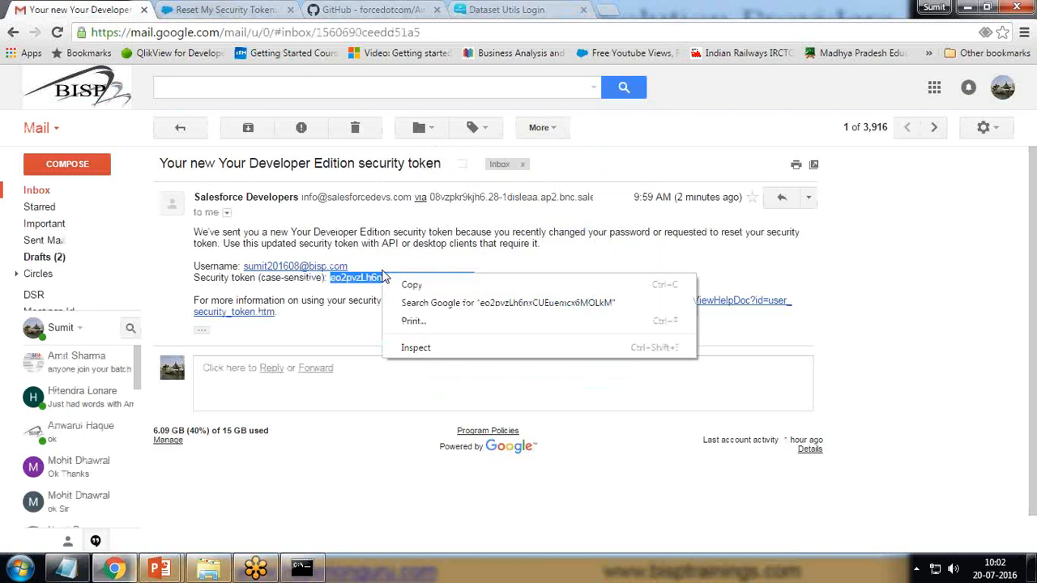
left_click(412, 287)
left_click(494, 10)
key("ctrl+v")
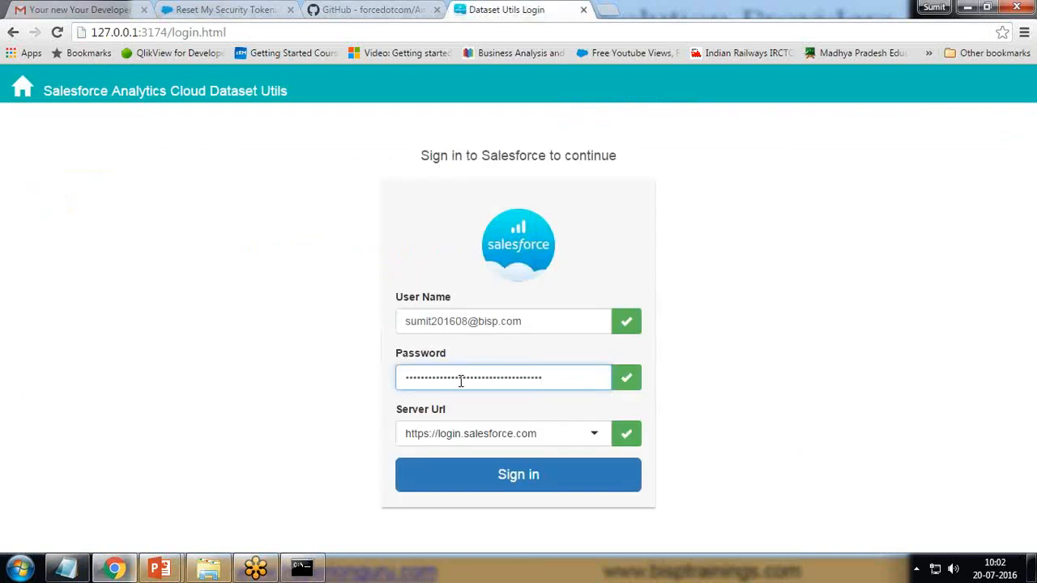
left_click(473, 494)
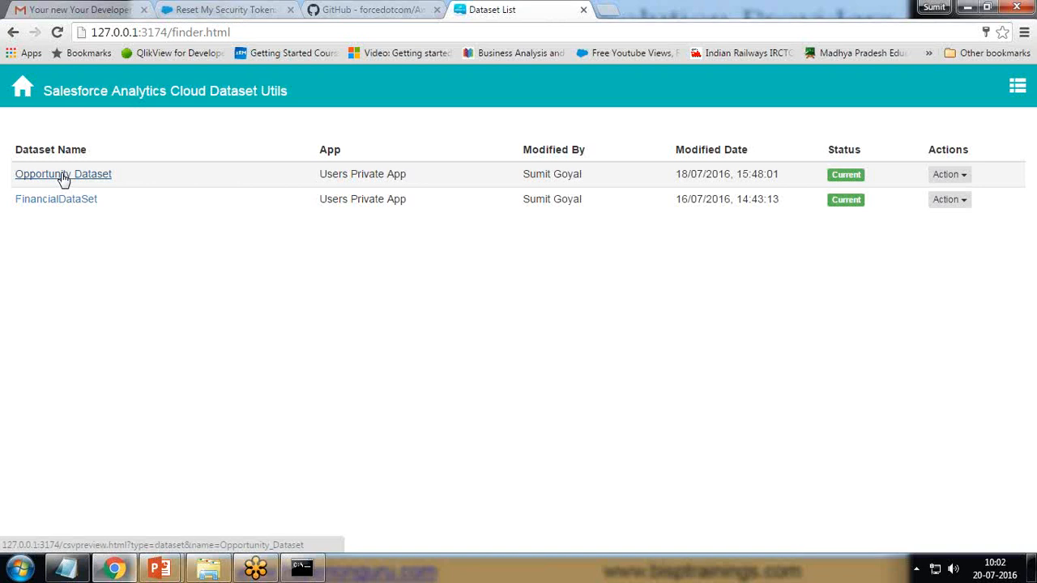
left_click(216, 9)
left_click(956, 93)
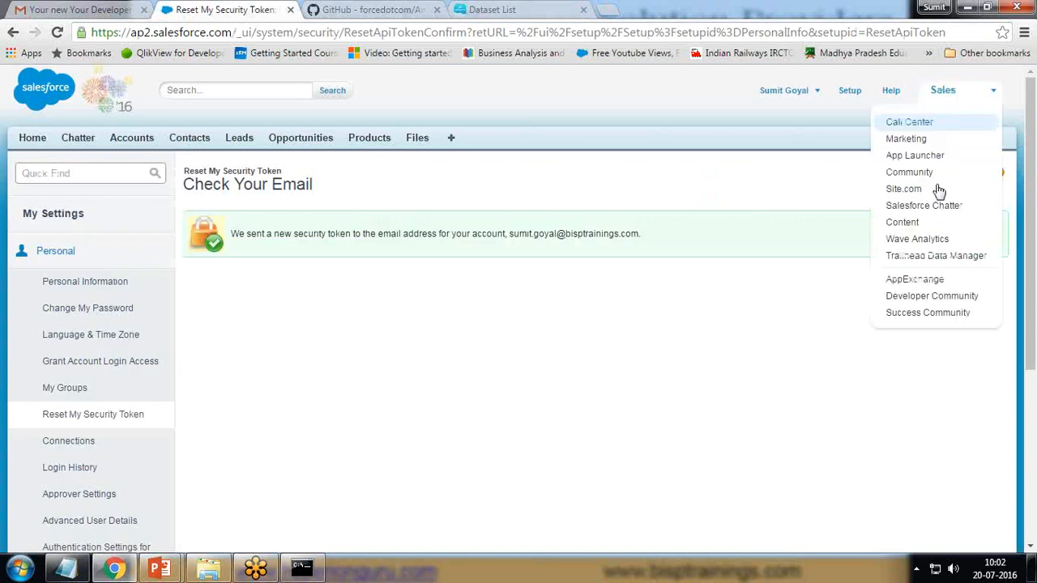
left_click(932, 238)
left_click(512, 9)
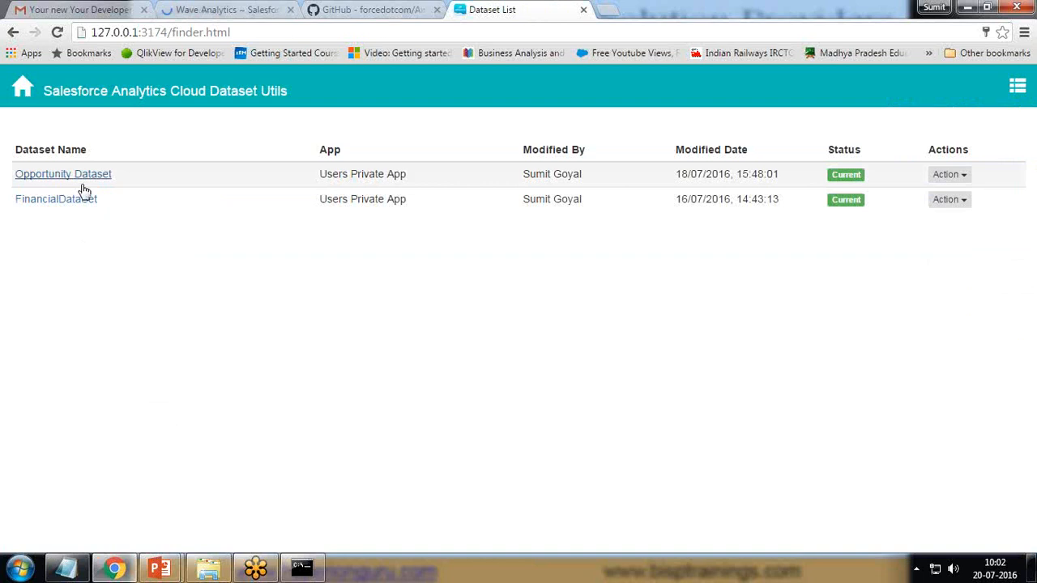
left_click(969, 180)
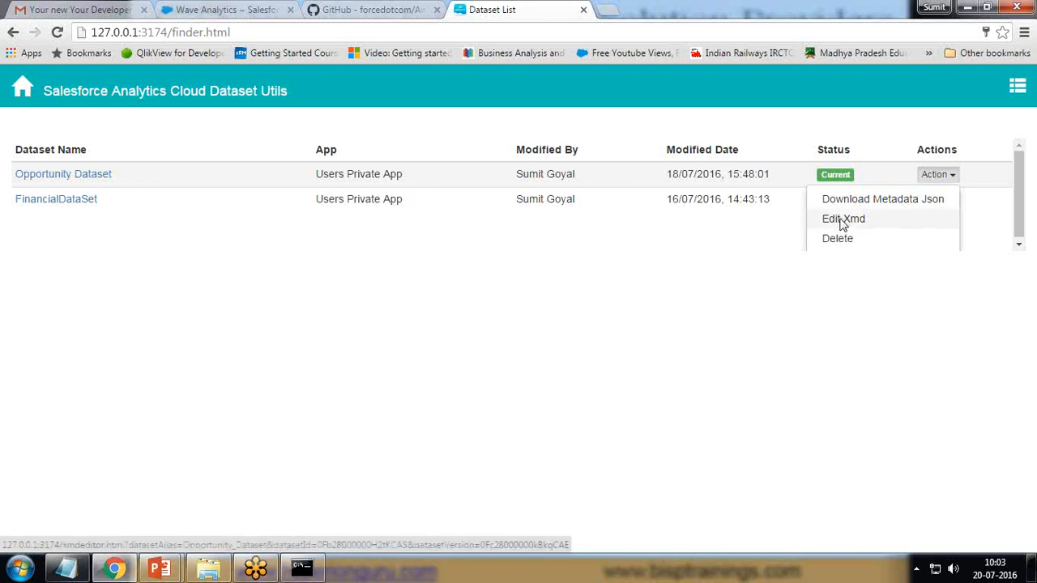
left_click(842, 220)
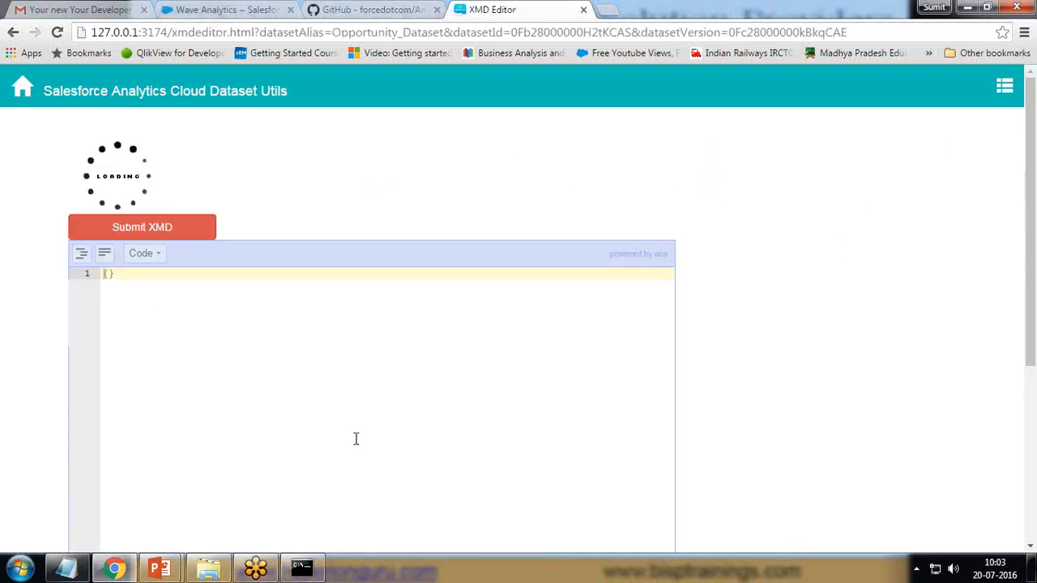
scroll(232, 292, "down", 3)
scroll(243, 332, "up", 3)
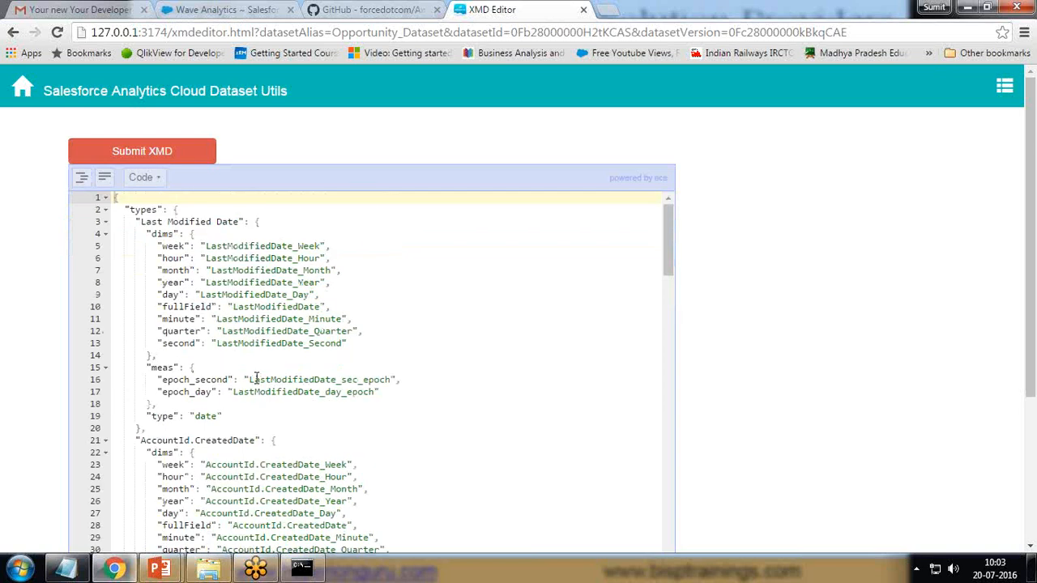
scroll(256, 378, "down", 5)
scroll(256, 378, "down", 20)
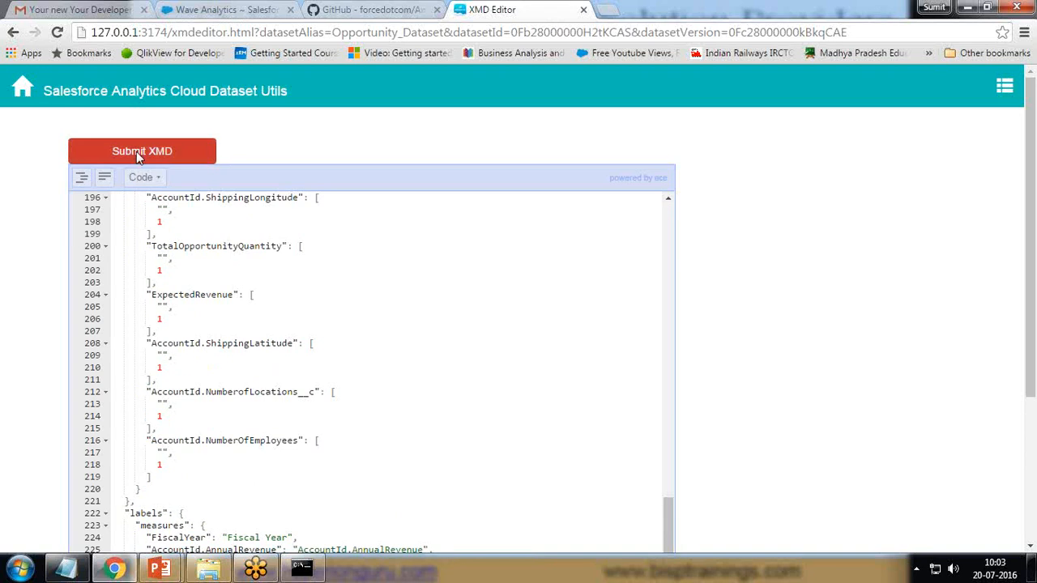
left_click(23, 89)
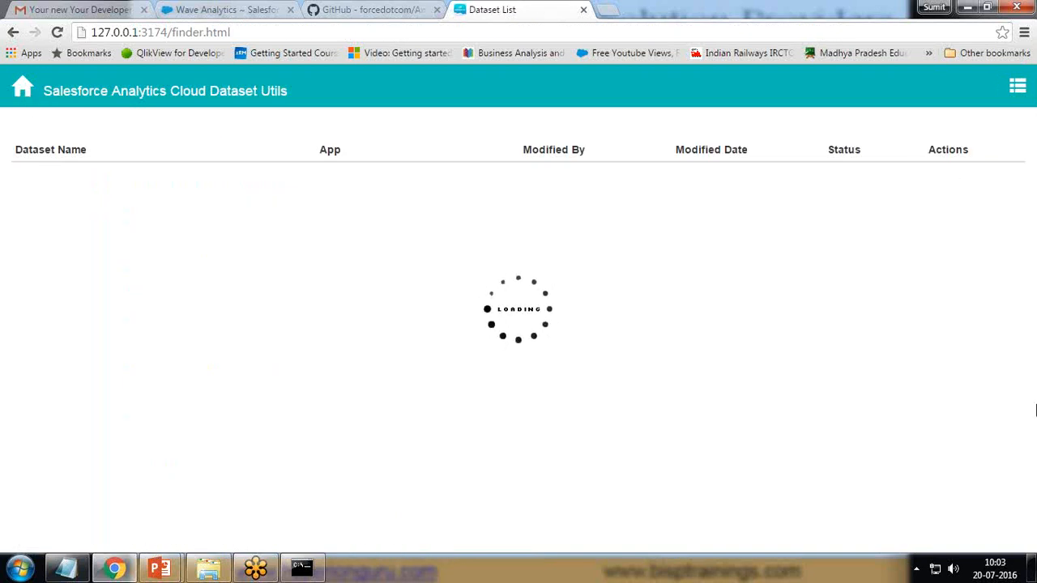
- Try previewing Opportunity Dataset, then after its 503 error open FinancialDataSet's Data Preview
left_click(962, 175)
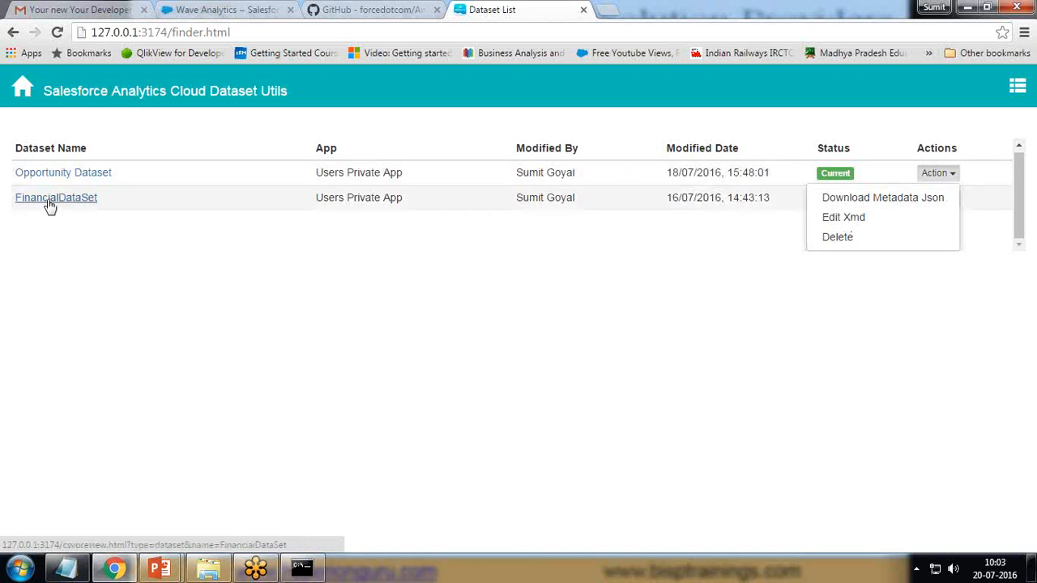
left_click(57, 263)
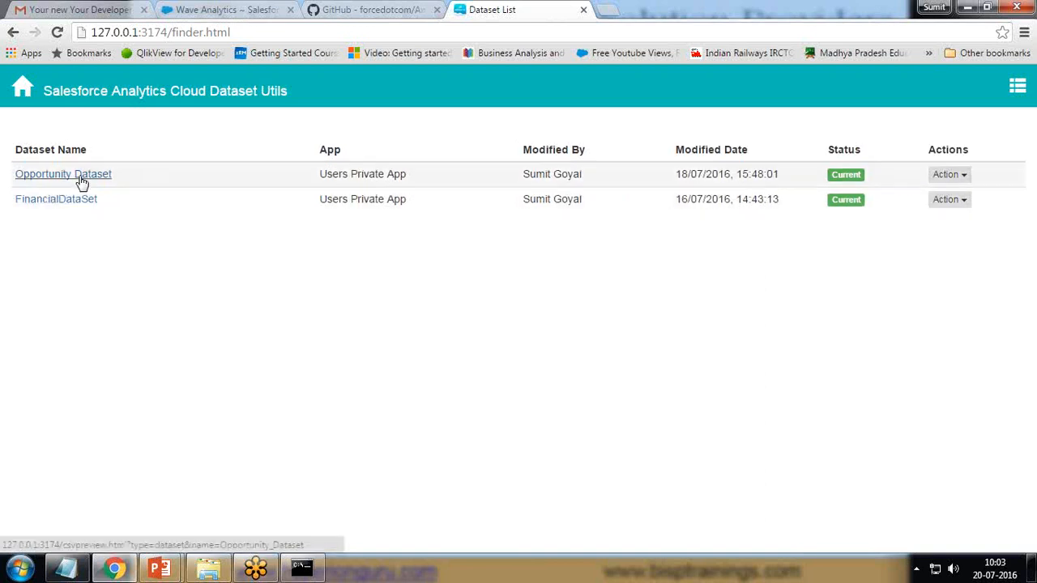
left_click(82, 177)
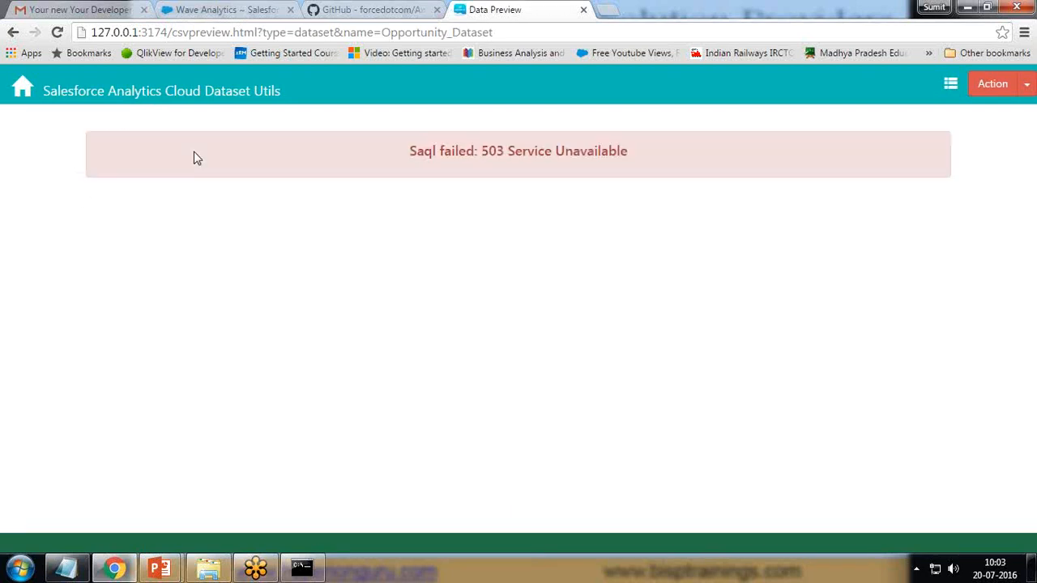
left_click(16, 89)
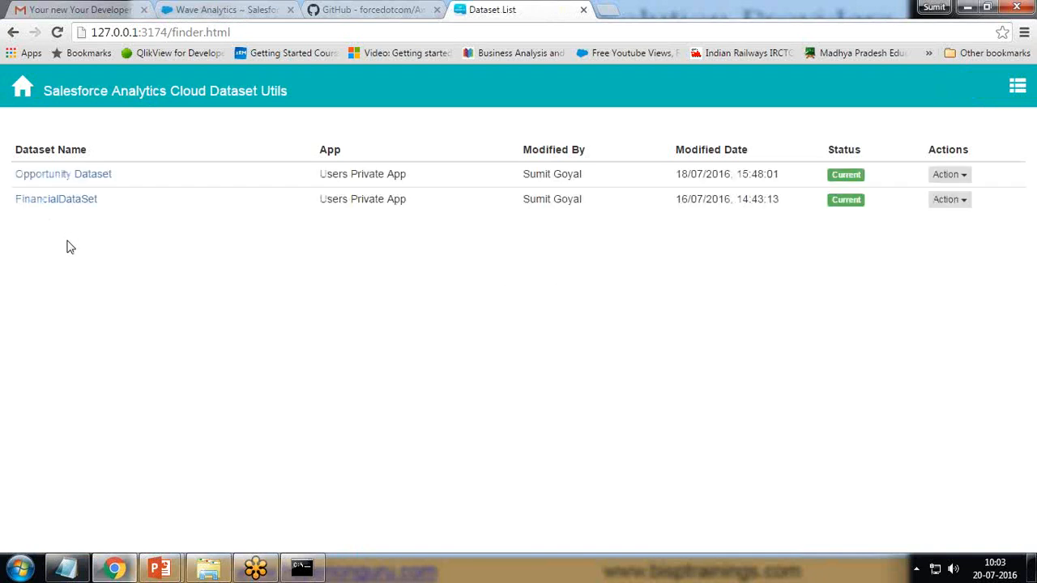
left_click(58, 200)
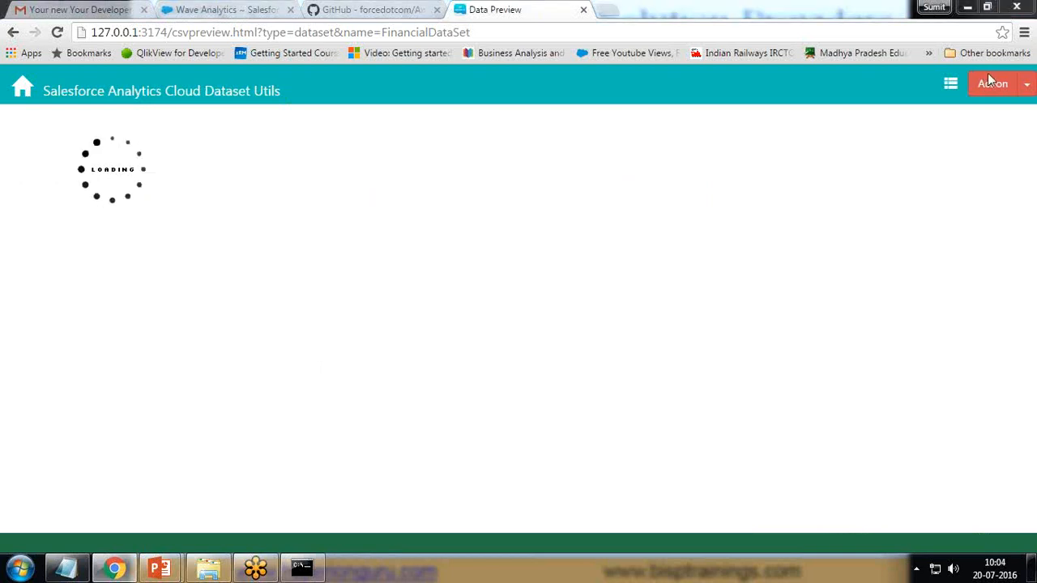
- Edit the preview's SAQL to remove 'q = limit q 100;' and rerun the query
scroll(340, 381, "down", 15)
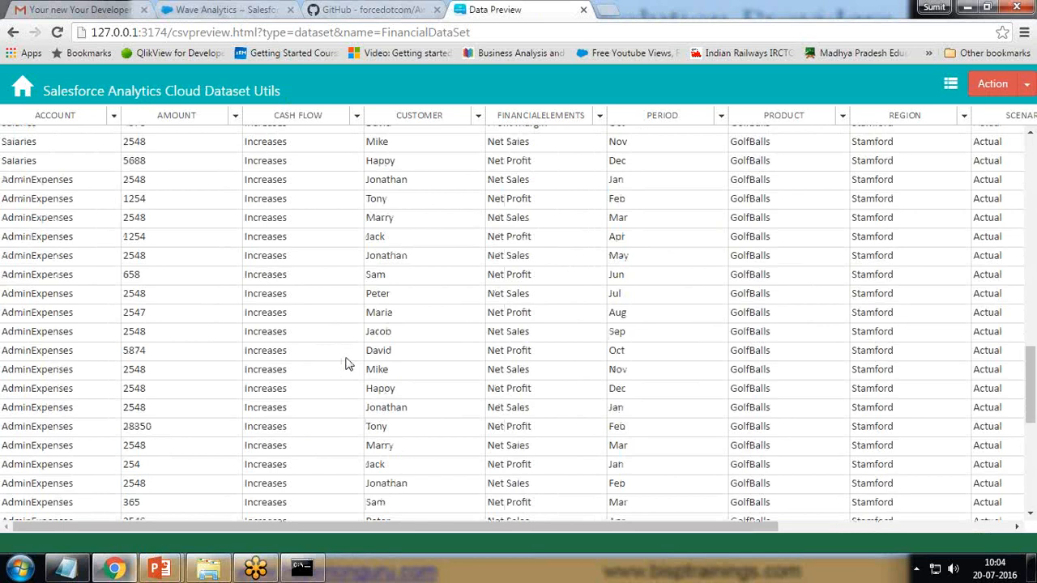
scroll(348, 369, "up", 15)
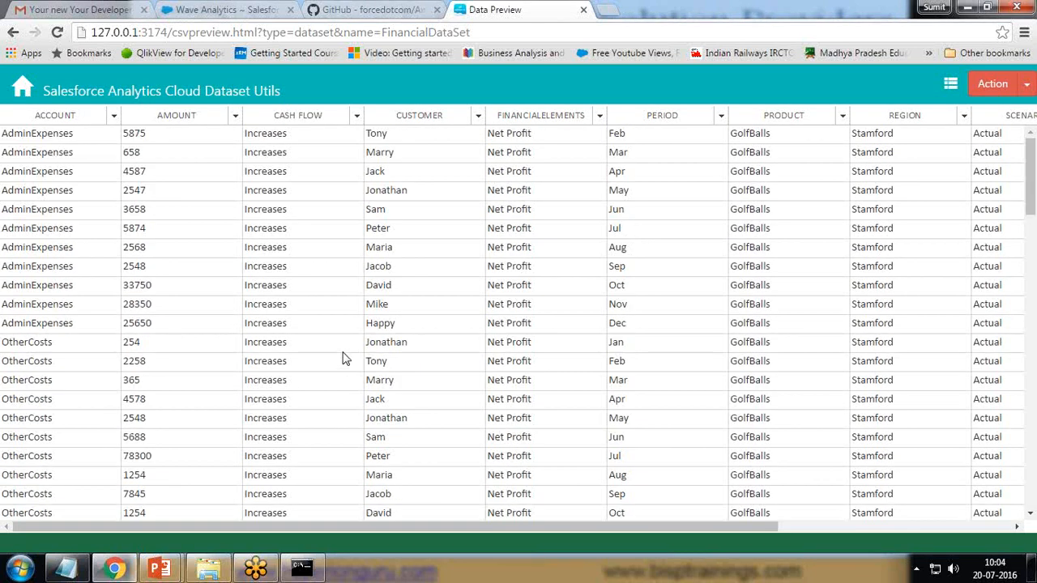
left_click(1026, 87)
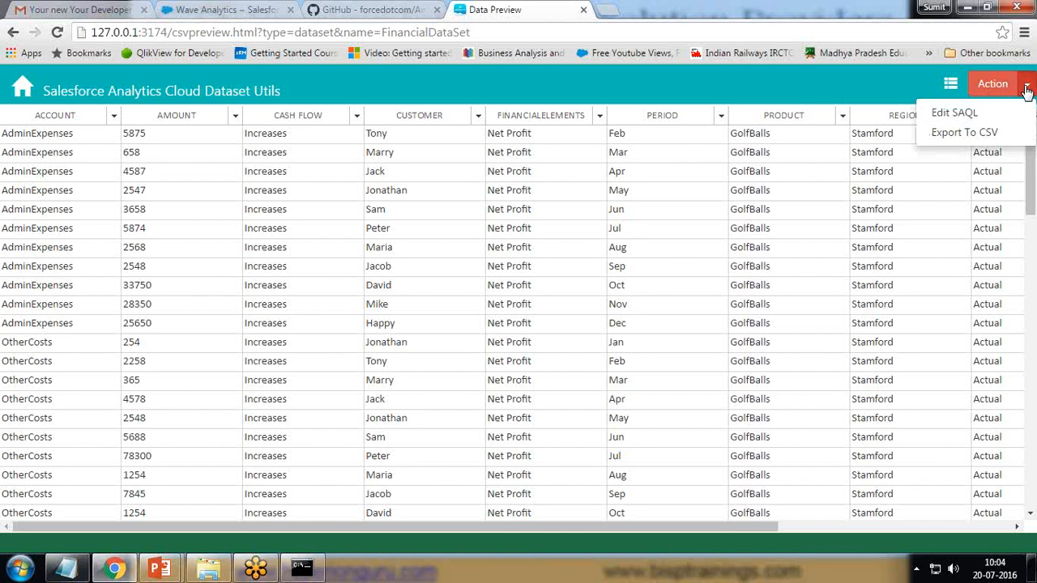
left_click(953, 114)
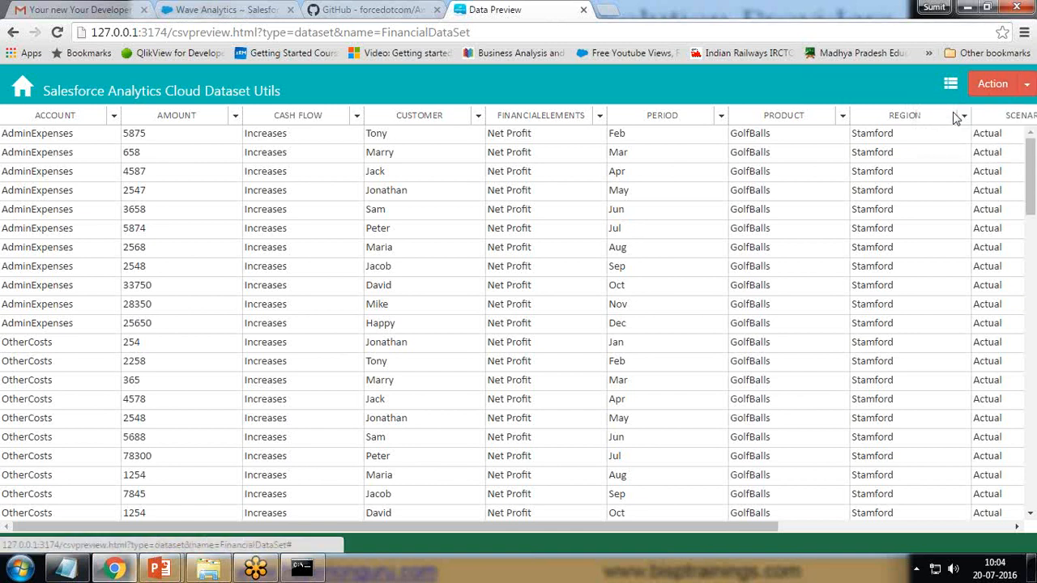
left_click_drag(444, 187, 523, 185)
key("BackSpace")
left_click(644, 186)
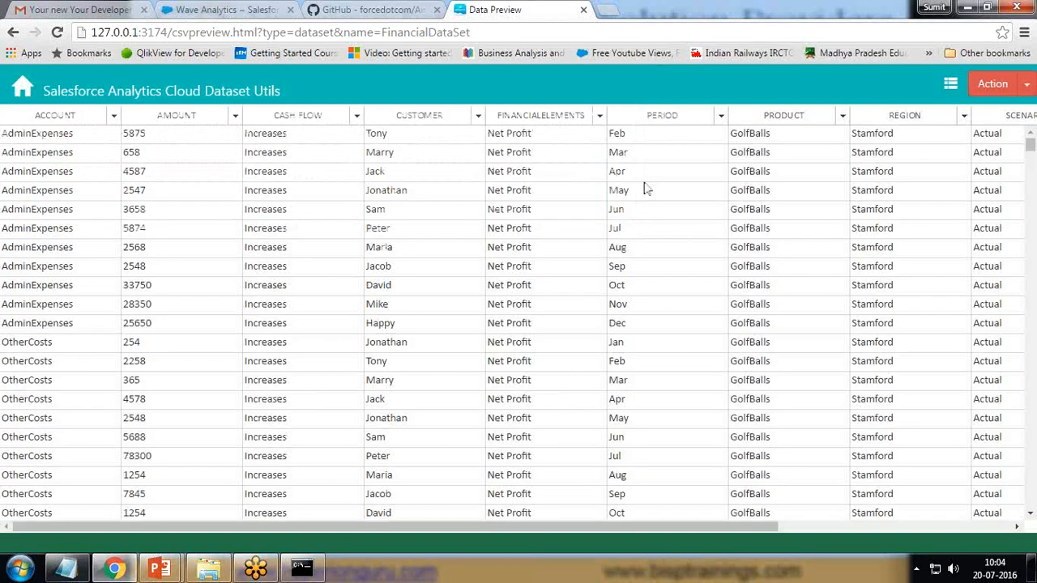
mouse_move(1029, 150)
left_mouse_down()
mouse_move(1031, 508)
mouse_move(1025, 144)
left_mouse_up()
- Export the full results to CSV, saving the file as FinancialDataSet.csv
left_click(1026, 83)
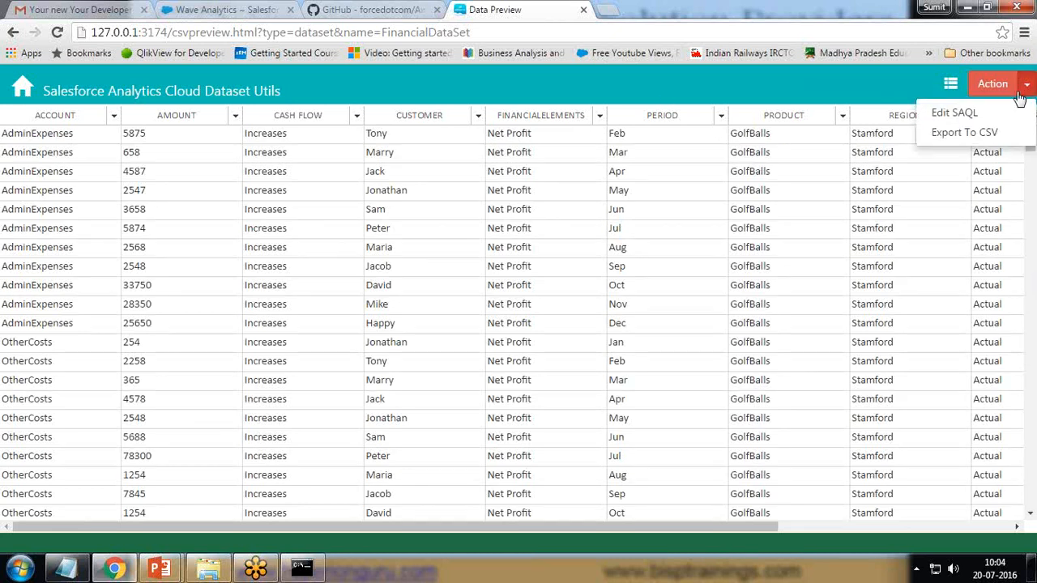
left_click(951, 135)
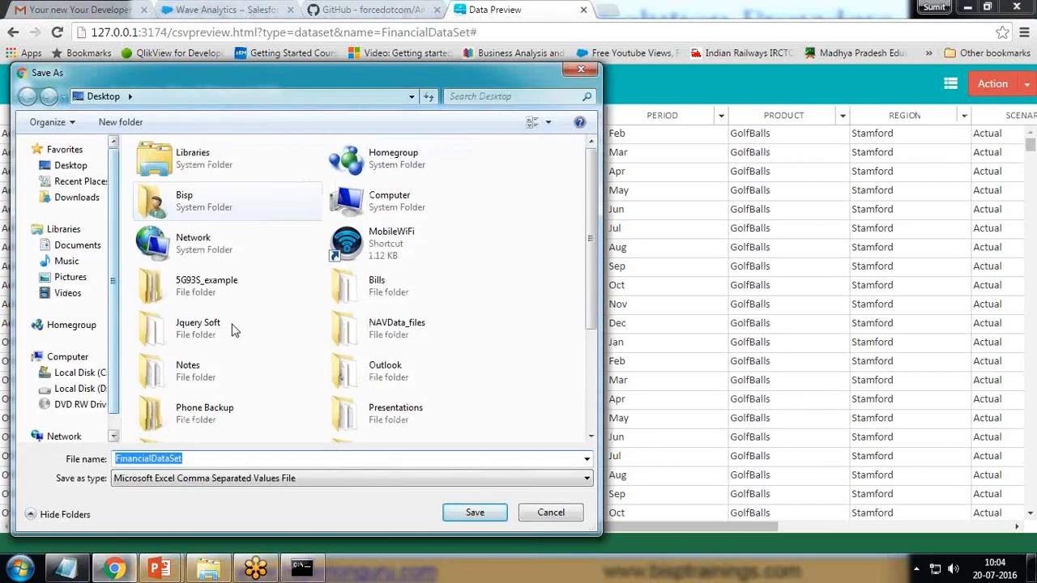
left_click(474, 512)
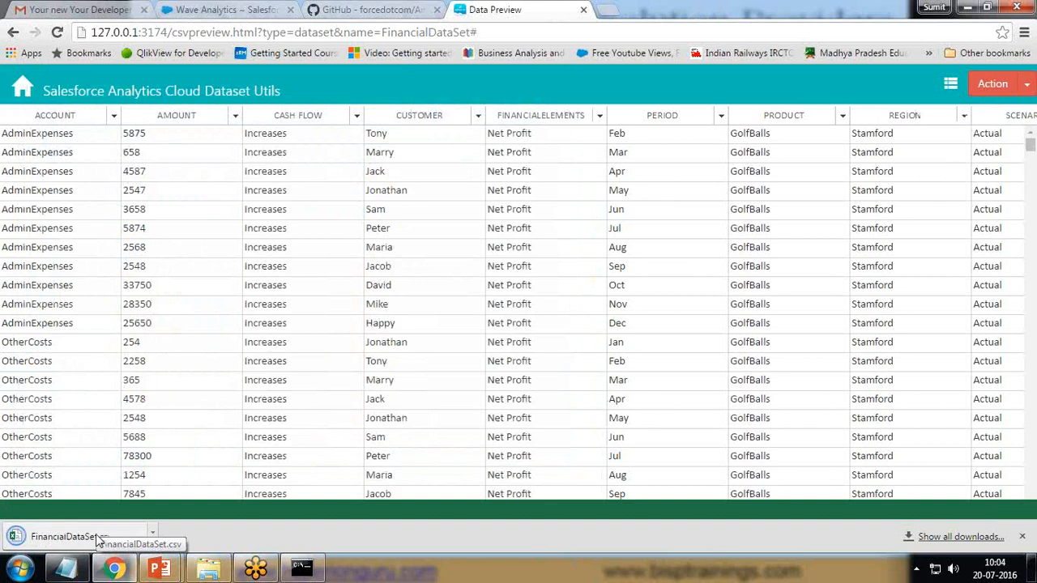
left_click(951, 86)
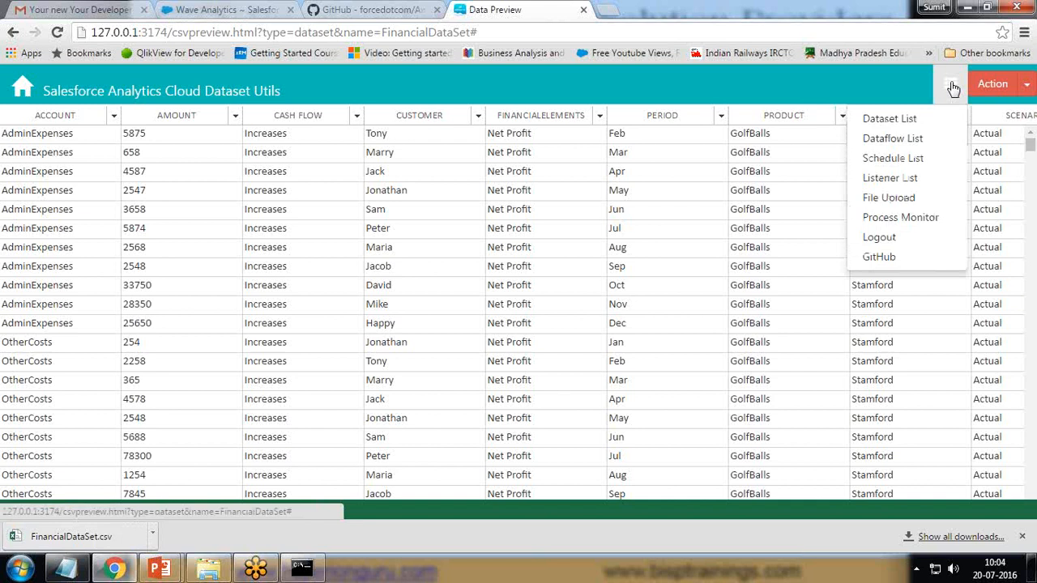
- Set the CSV upload to overwrite FinancialDataSet in My Private App, then minimise Chrome
left_click(878, 199)
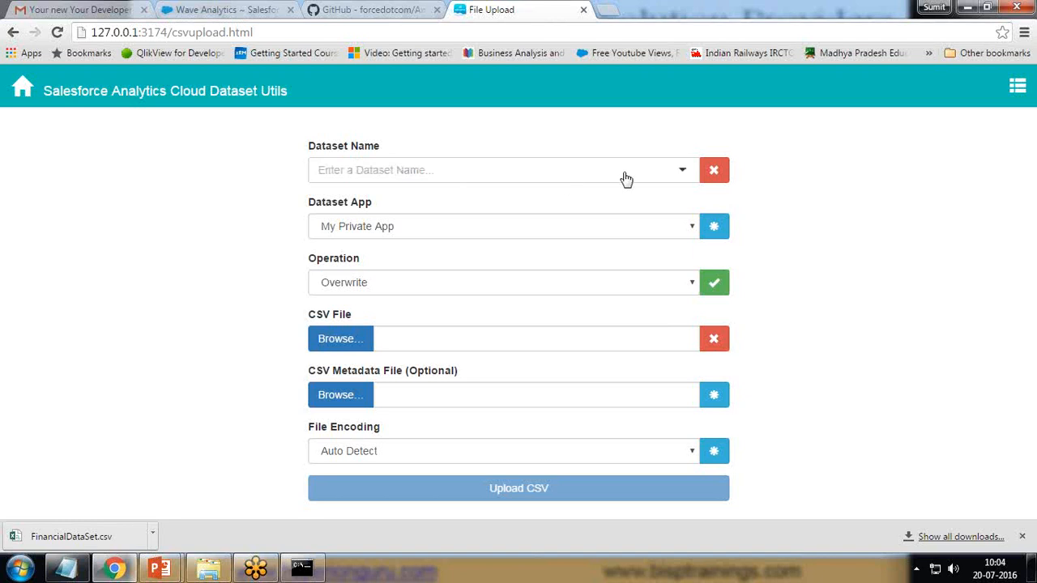
left_click(678, 169)
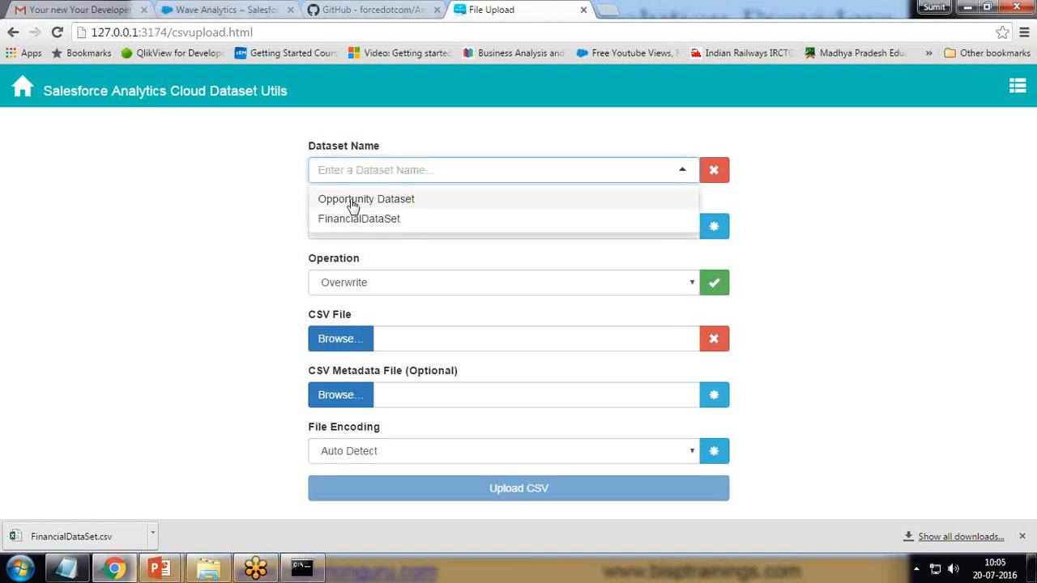
left_click(176, 199)
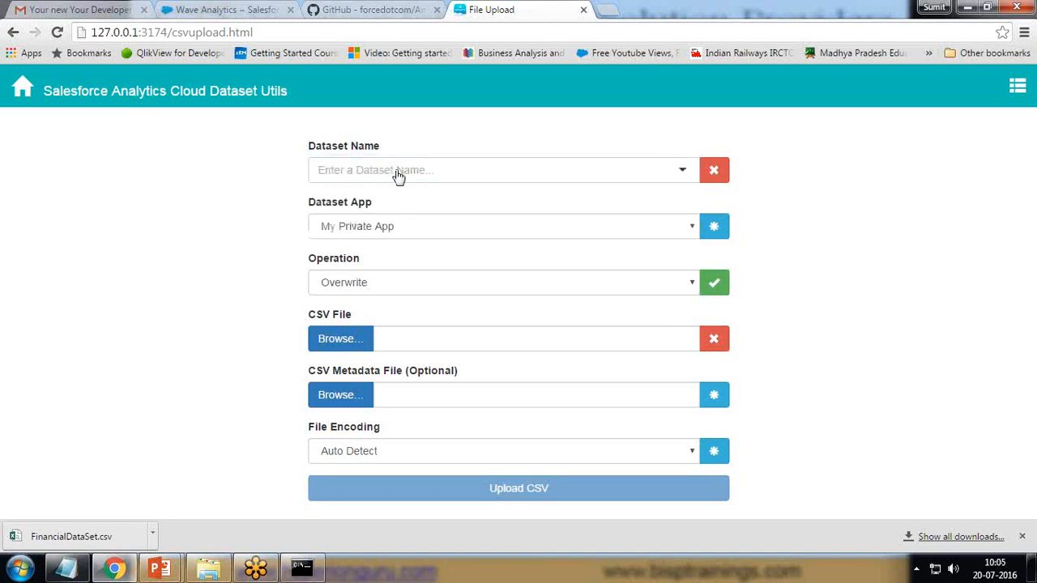
left_click(692, 231)
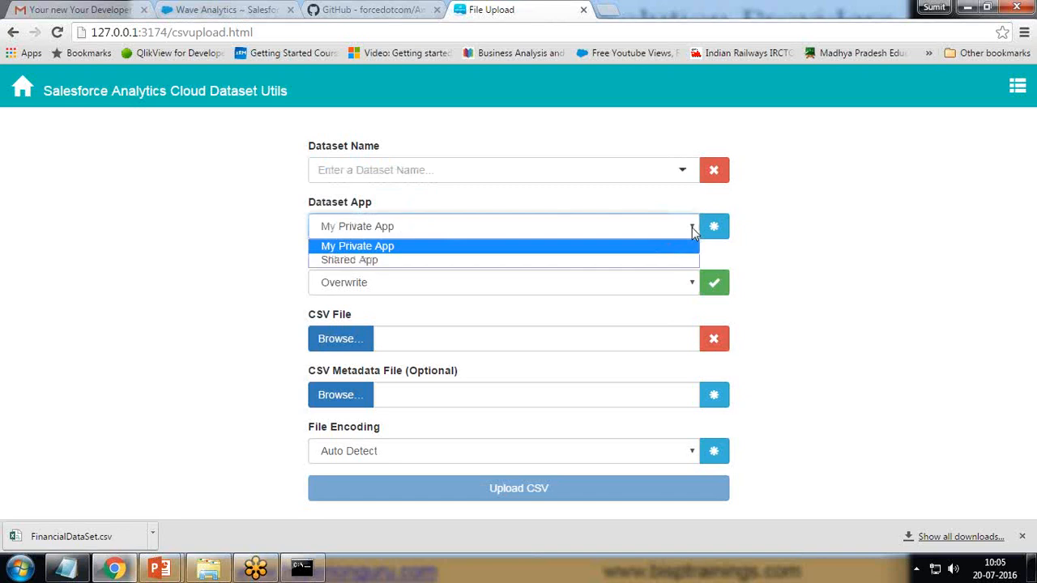
left_click(361, 246)
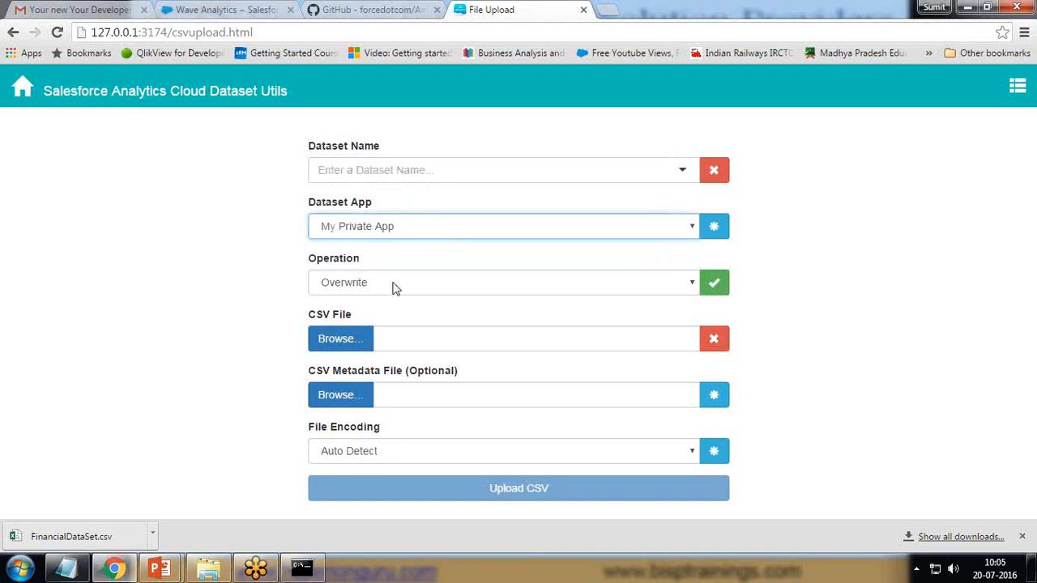
left_click(687, 290)
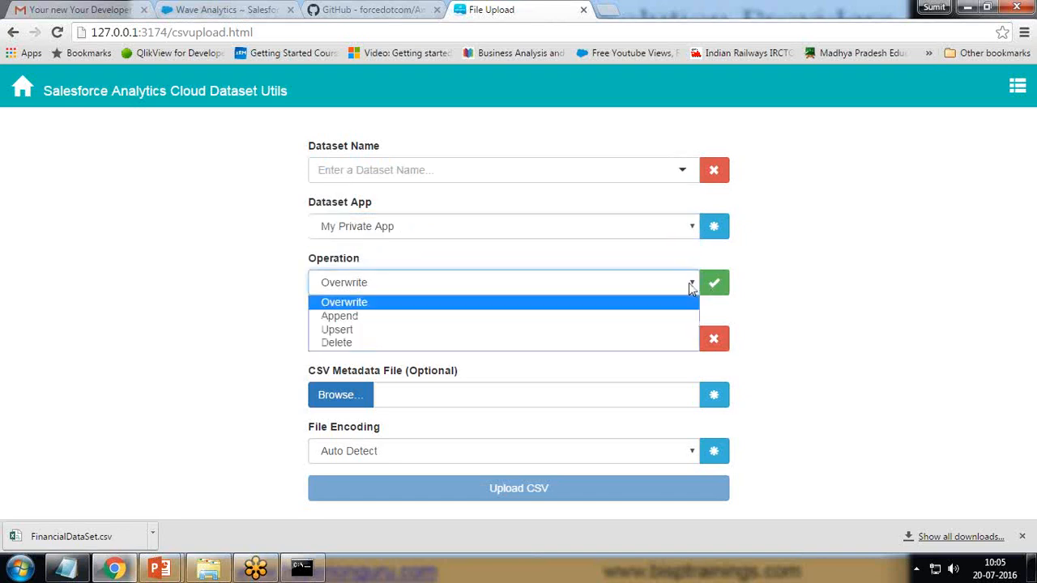
left_click(338, 307)
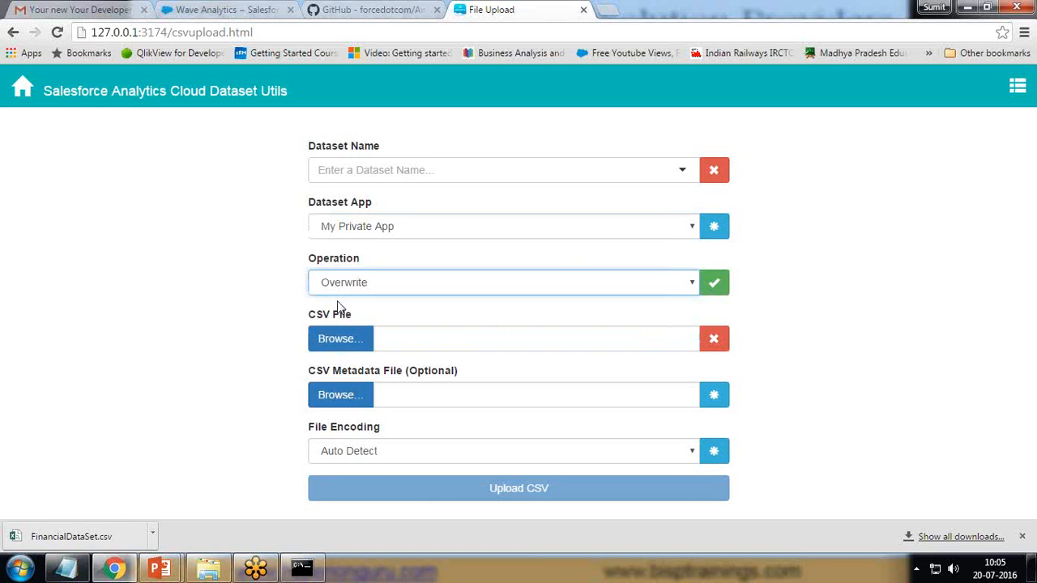
left_click(680, 172)
left_click(391, 228)
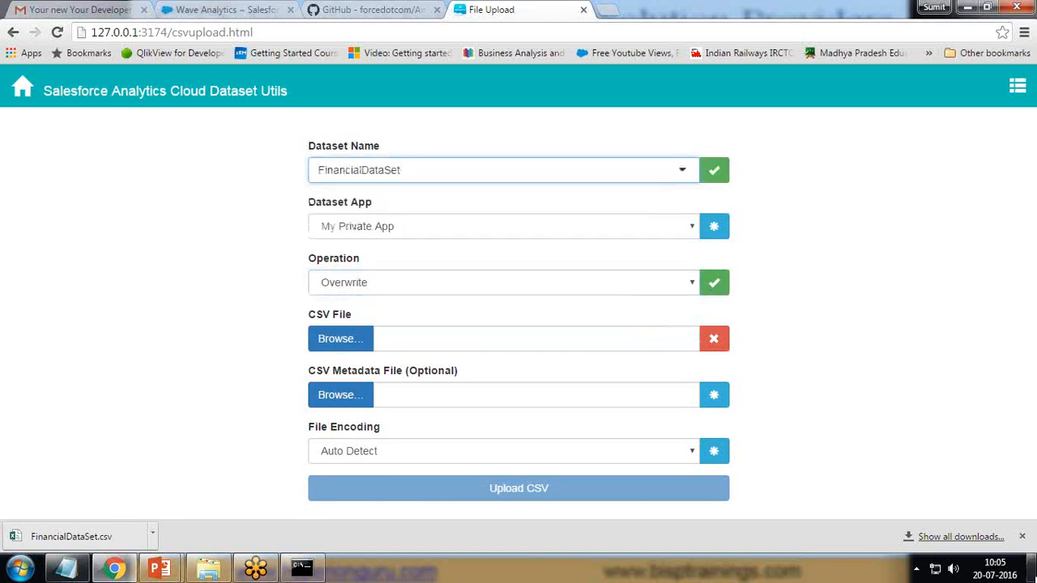
key("super+d")
- Open FinancialDataSet.csv from the desktop in Excel and scroll through its rows to 1132
double_click(308, 387)
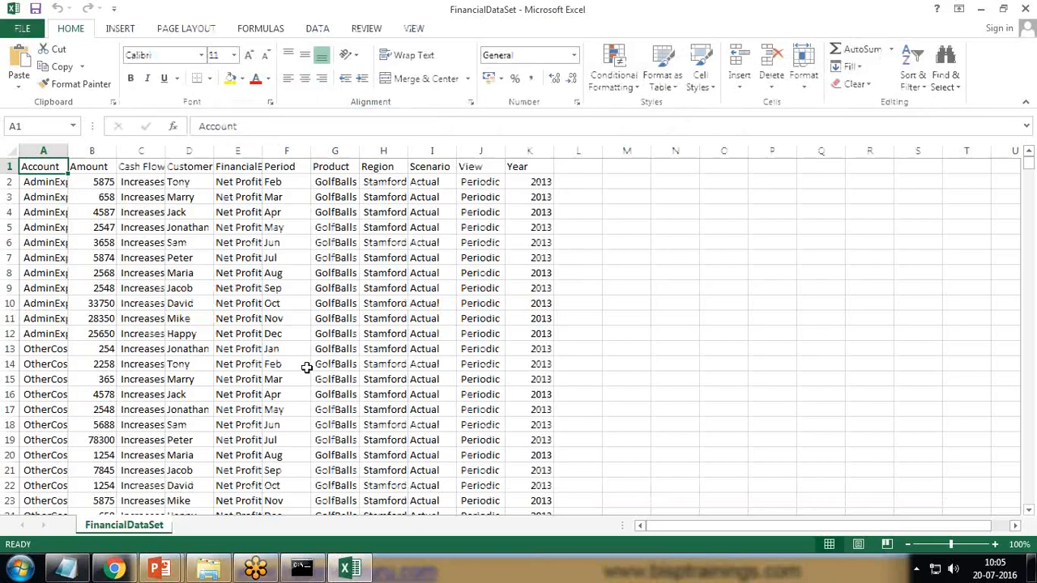
scroll(187, 339, "down", 16)
scroll(186, 337, "up", 16)
scroll(597, 316, "down", 20)
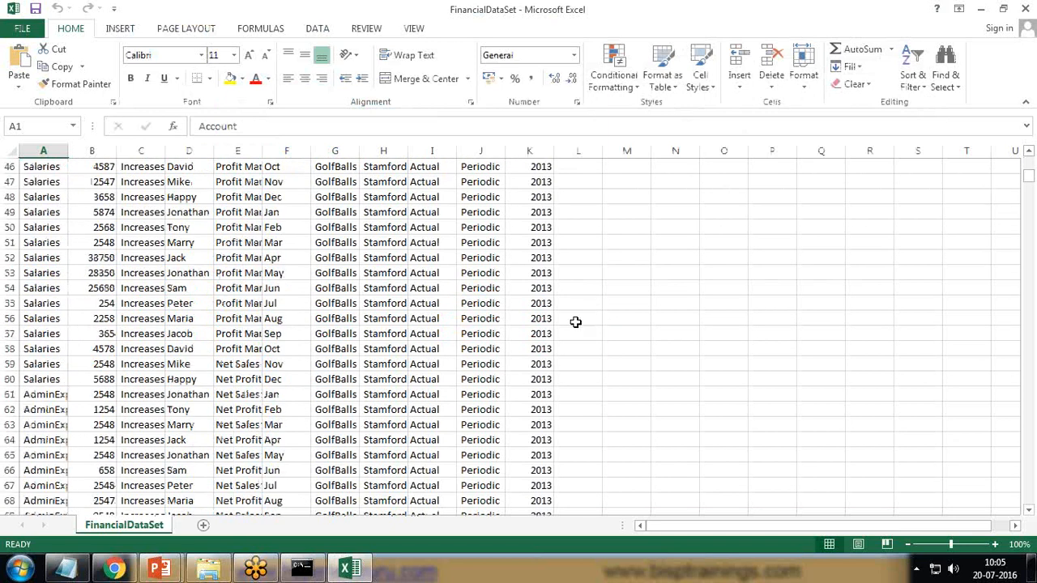
scroll(539, 300, "up", 8)
scroll(519, 291, "down", 6)
scroll(502, 289, "down", 20)
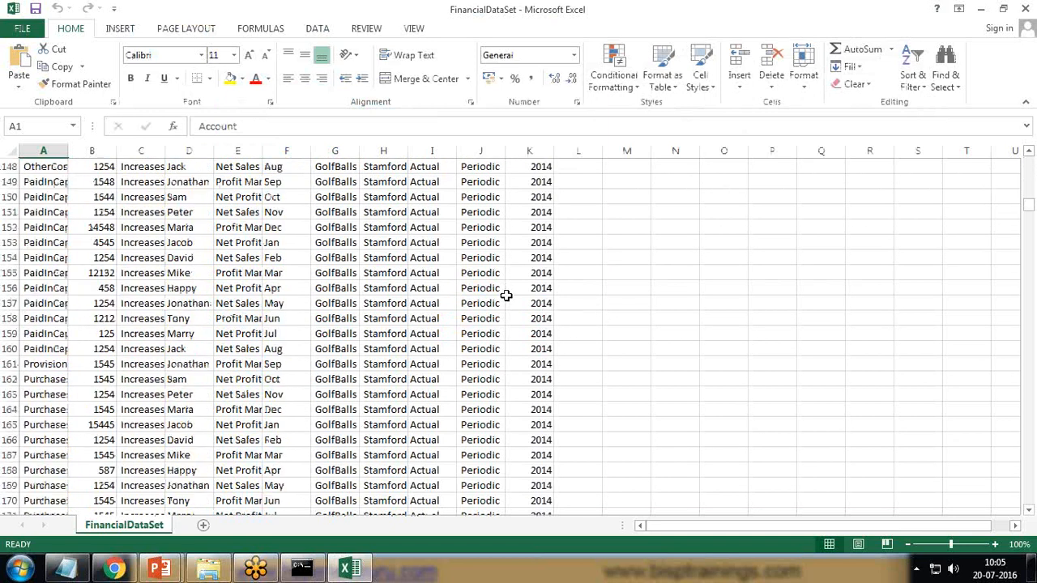
key("Page_Down")
key("Page_Down")
key("Page_Down")
key("Page_Down")
key("Page_Down")
key("Page_Down")
key("Page_Down")
key("Page_Down")
key("Page_Down")
key("Page_Down")
key("Page_Down")
key("Page_Down")
key("Page_Down")
key("Page_Down")
key("Page_Down")
key("Page_Down")
key("Page_Down")
key("Page_Down")
key("Page_Down")
key("Page_Down")
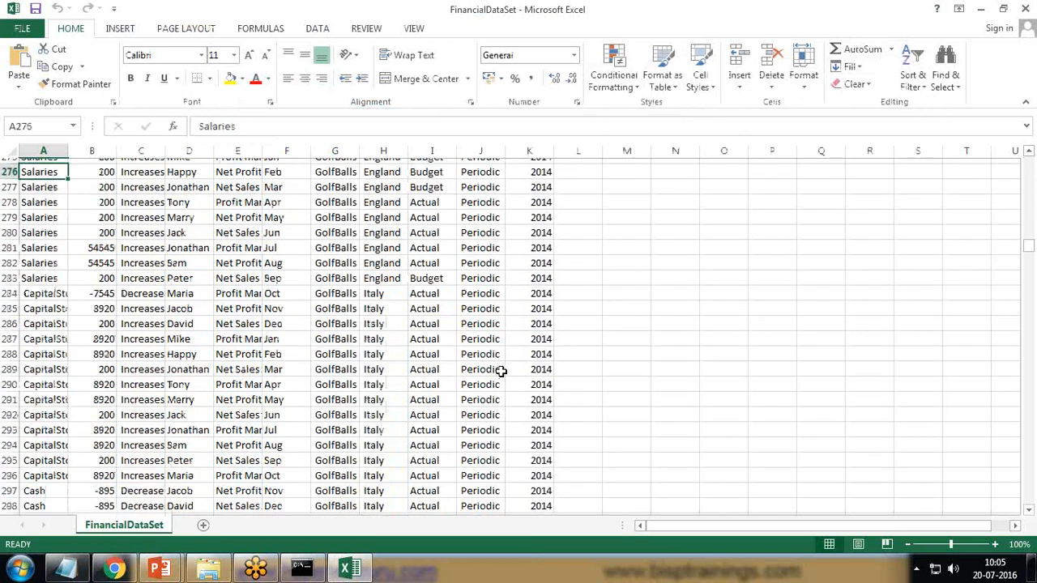
key("Page_Down")
key("Page_Down")
key("Page_Down")
key("Page_Down")
key("Page_Down")
key("Page_Down")
key("Page_Down")
key("Page_Down")
key("Page_Down")
scroll(494, 370, "up", 20)
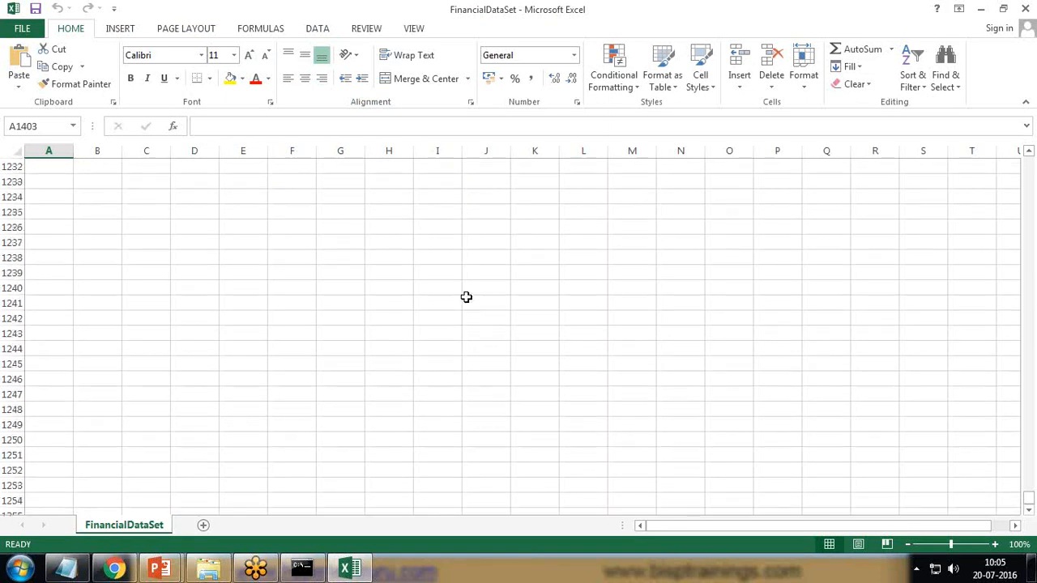
scroll(518, 371, "up", 8)
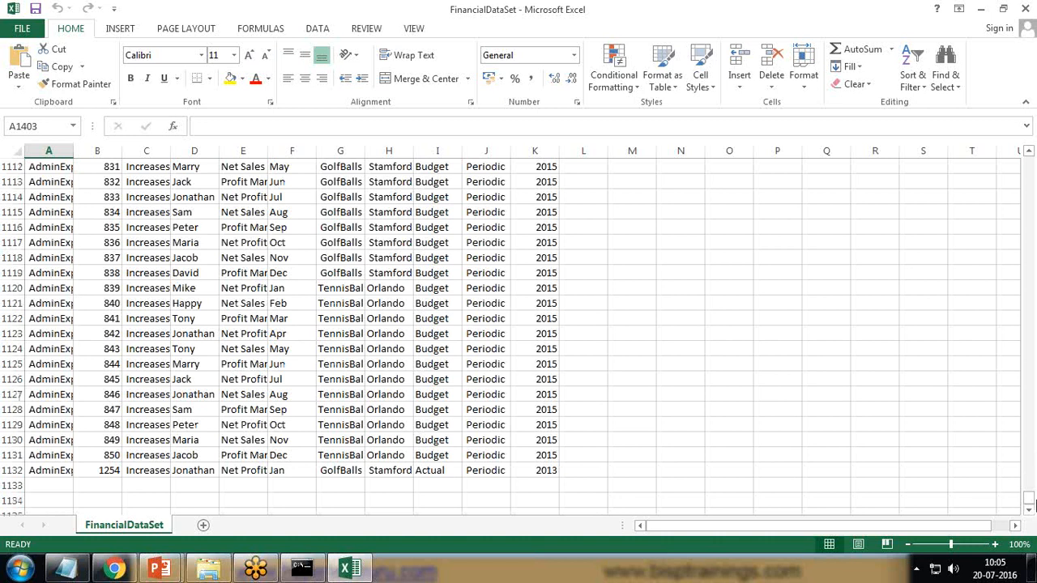
left_click_drag(1029, 502, 1029, 167)
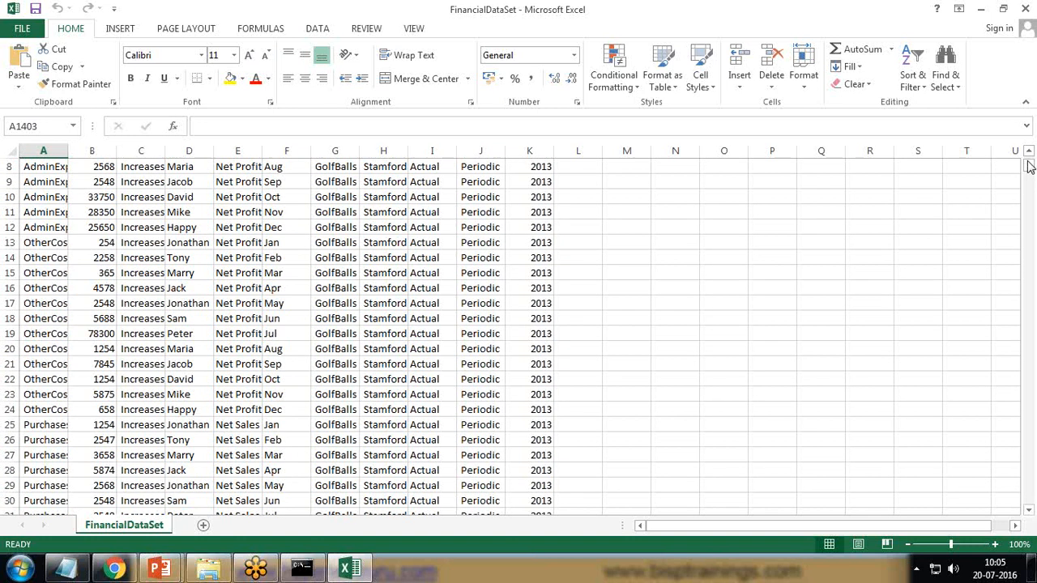
- Enter 2011 in Year cell K2 and fill it down column K to row 96
left_click(538, 166)
scroll(568, 273, "up", 3)
left_click(529, 183)
type("2011")
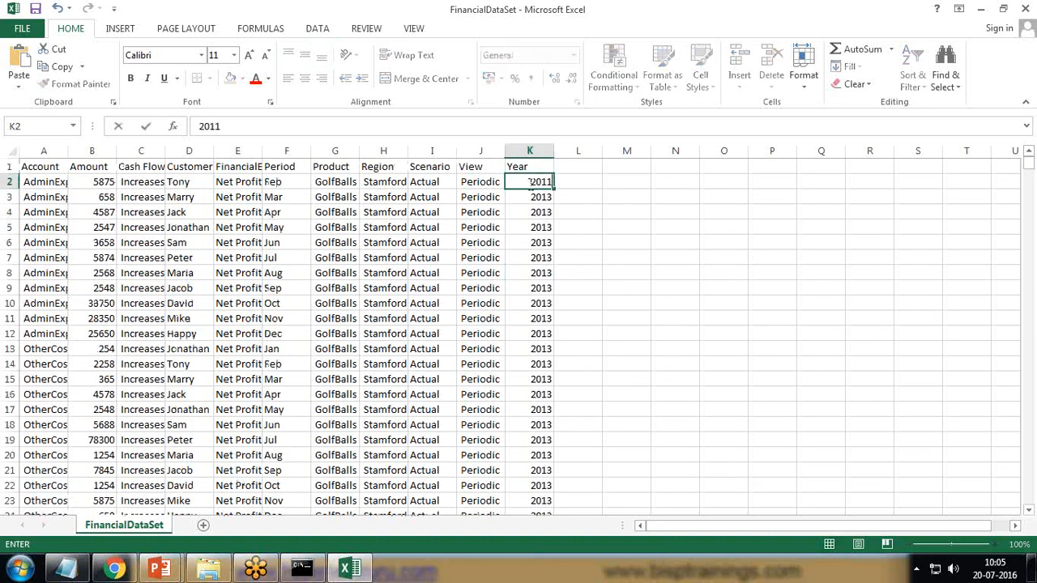
left_click(537, 183)
mouse_move(556, 188)
left_mouse_down()
mouse_move(550, 535)
mouse_move(552, 172)
left_mouse_up()
scroll(660, 305, "up", 4)
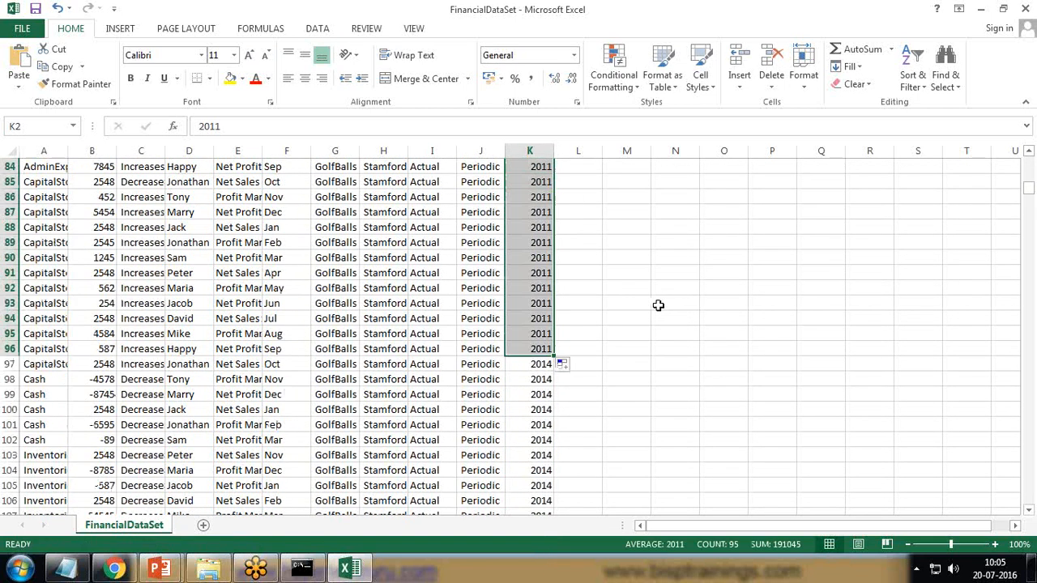
- Save the file, keeping CSV format, and return to Chrome's upload page
key("ctrl+s")
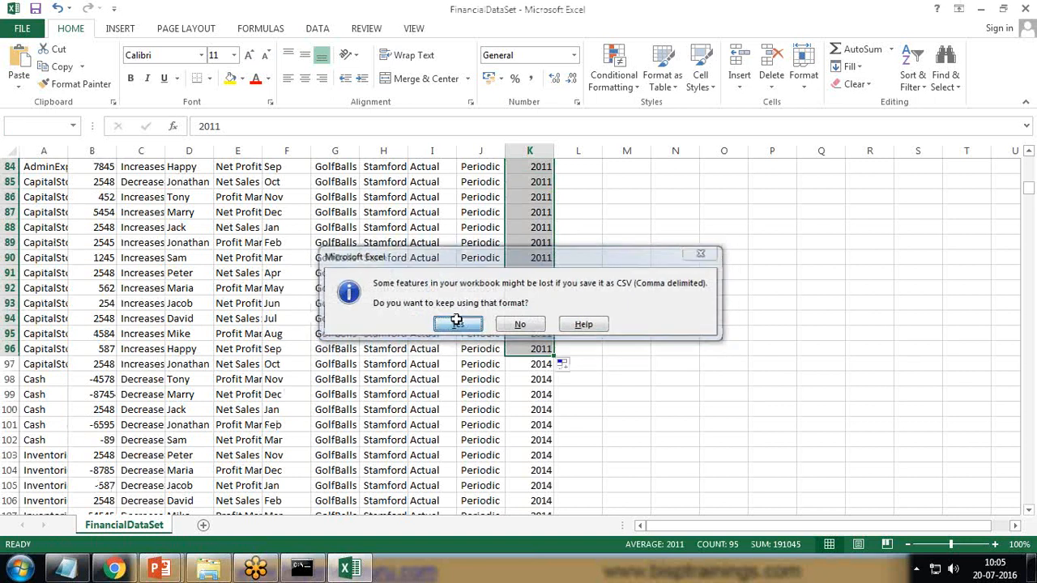
left_click(458, 324)
left_click(114, 569)
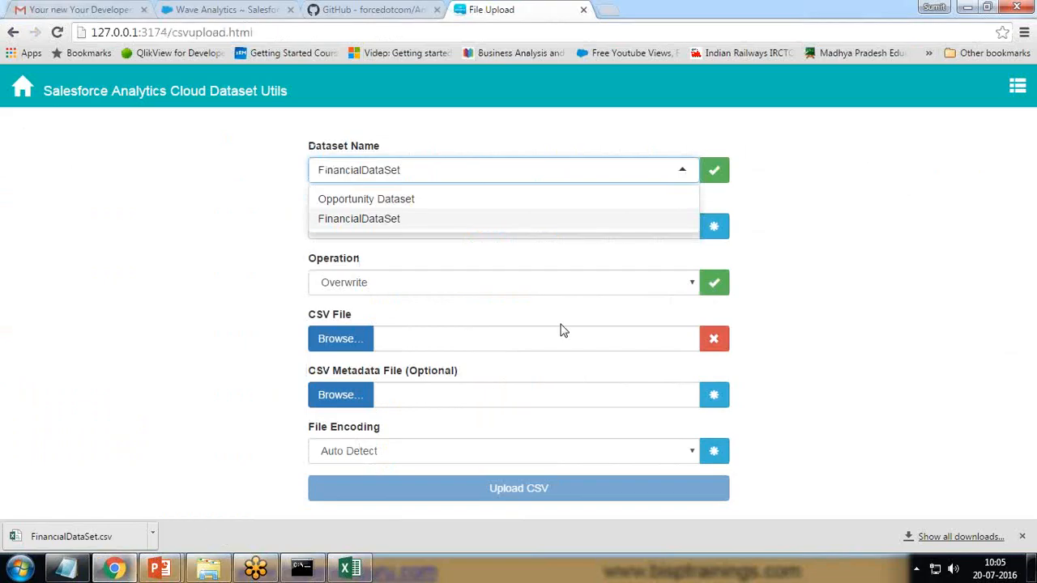
- Attach FinancialDataSet.csv from the Desktop and start the Upload CSV overwrite
left_click(338, 345)
left_click(62, 170)
left_click(200, 324)
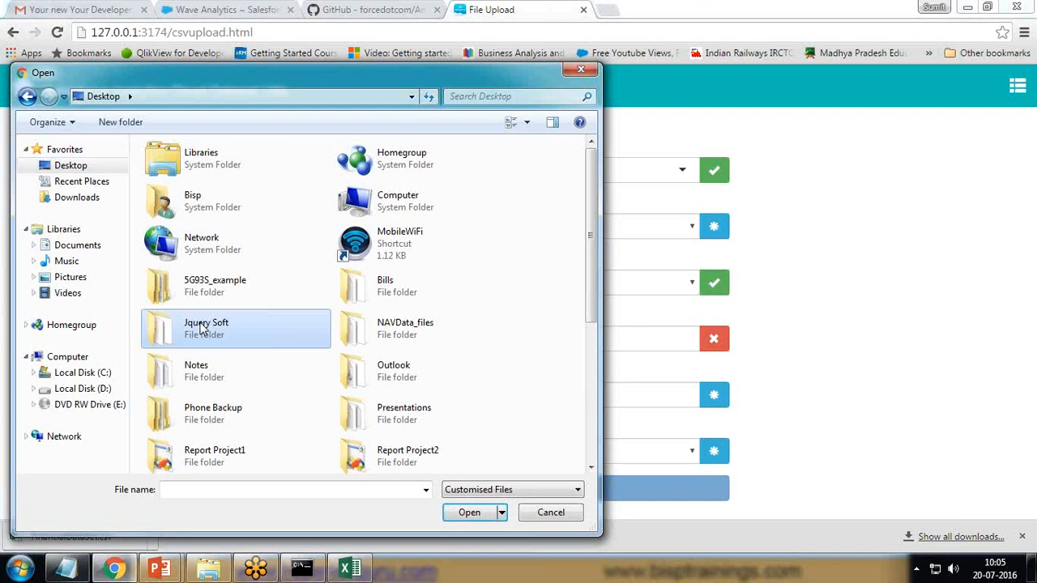
key("f")
left_click(469, 512)
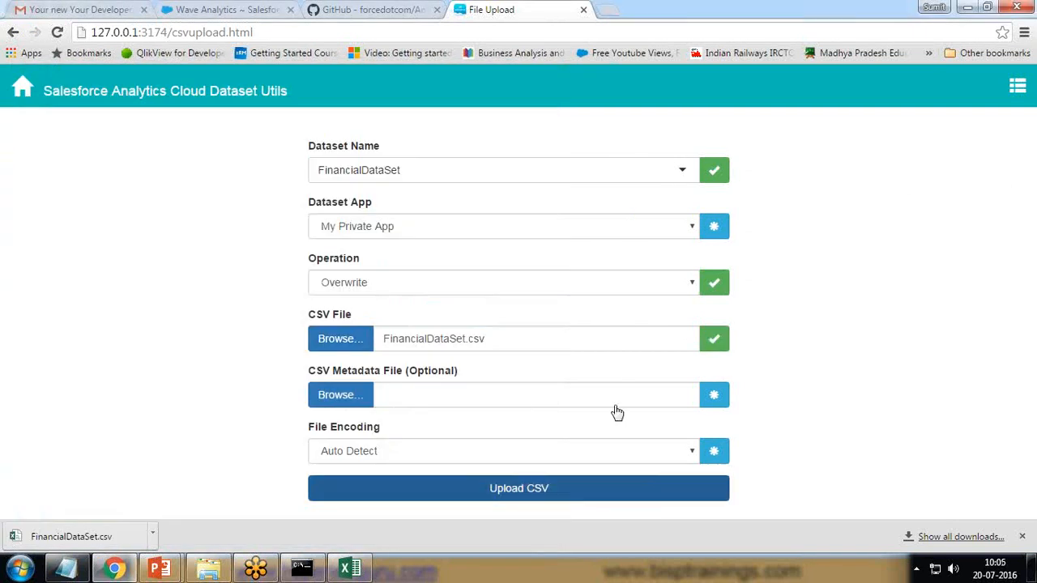
left_click(511, 493)
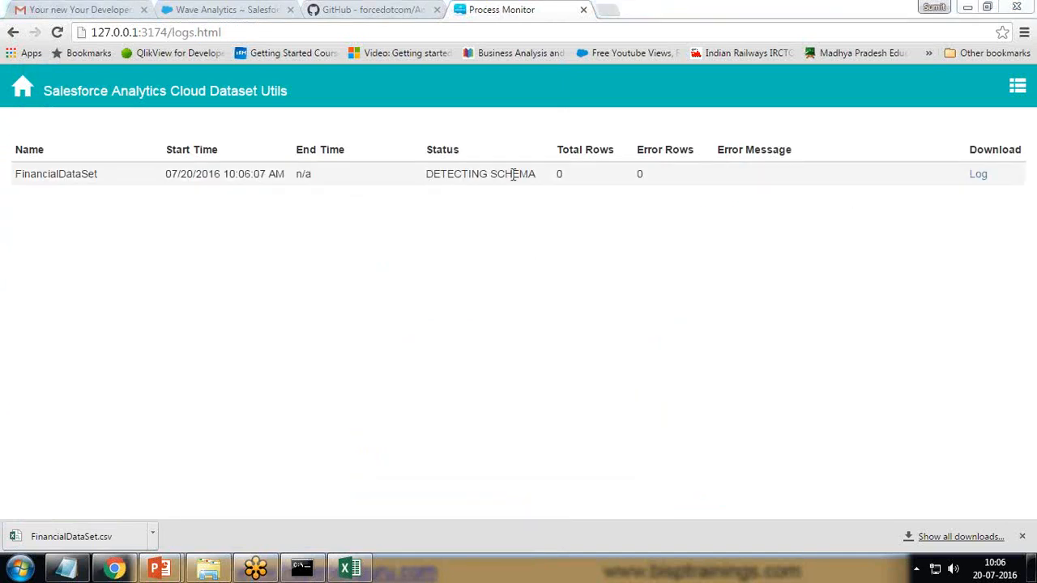
- Follow the job from DETECTING SCHEMA to COMPLETED | COMPLETED with 1,131 rows, then open the Dataset List
left_click_drag(429, 175, 533, 179)
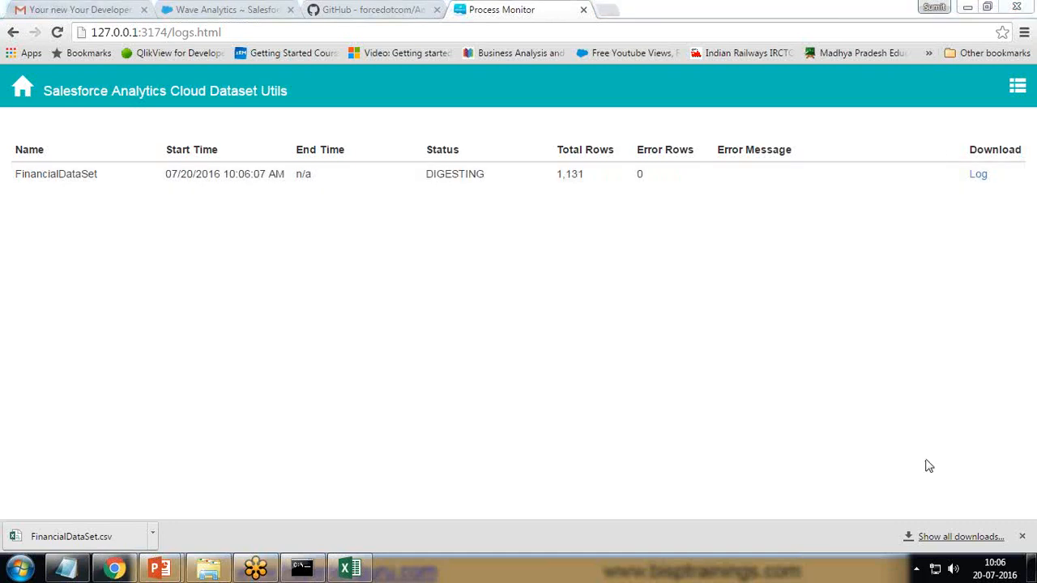
double_click(569, 173)
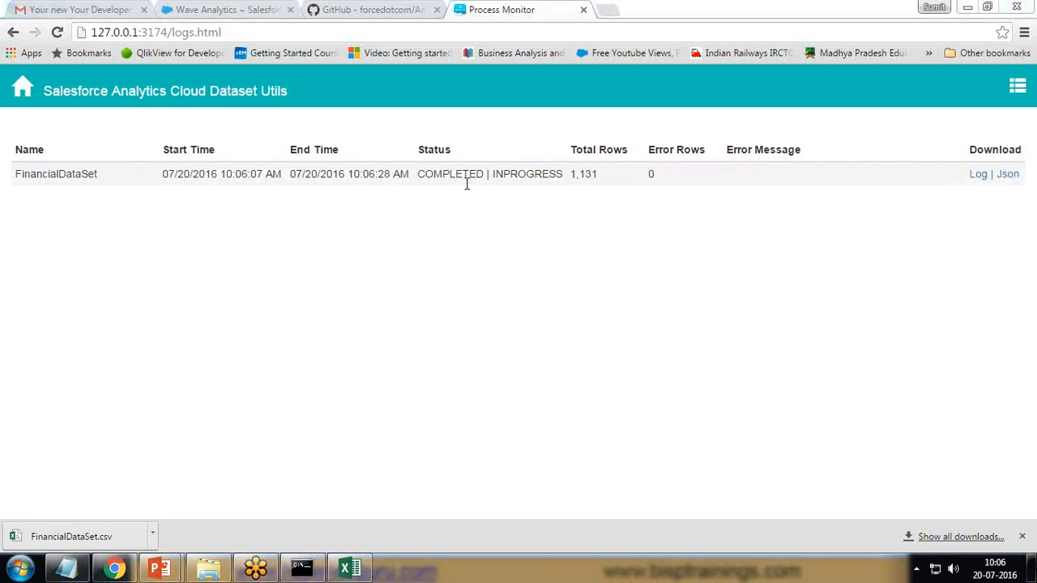
double_click(422, 174)
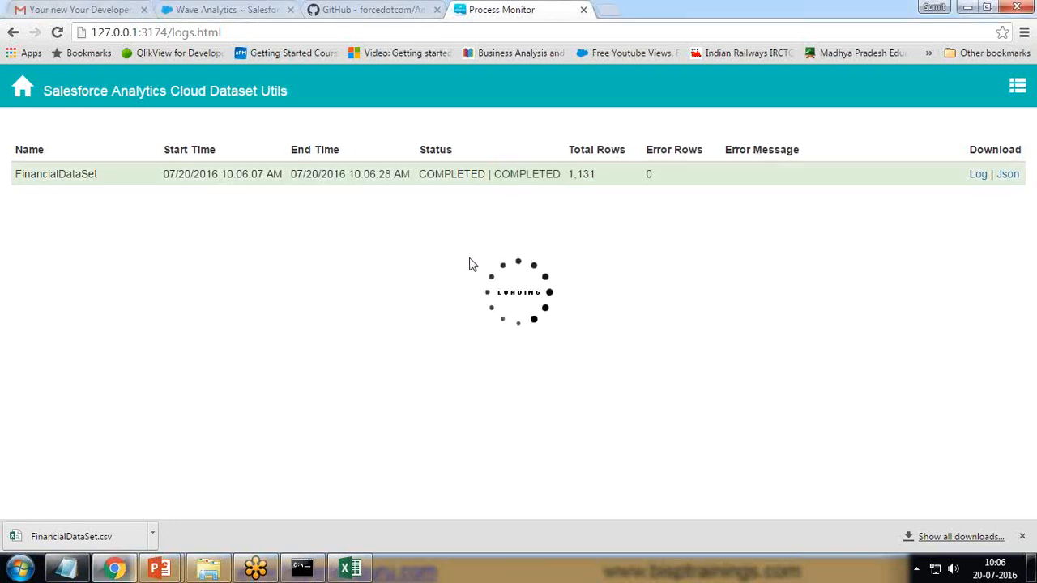
double_click(526, 174)
left_click(24, 90)
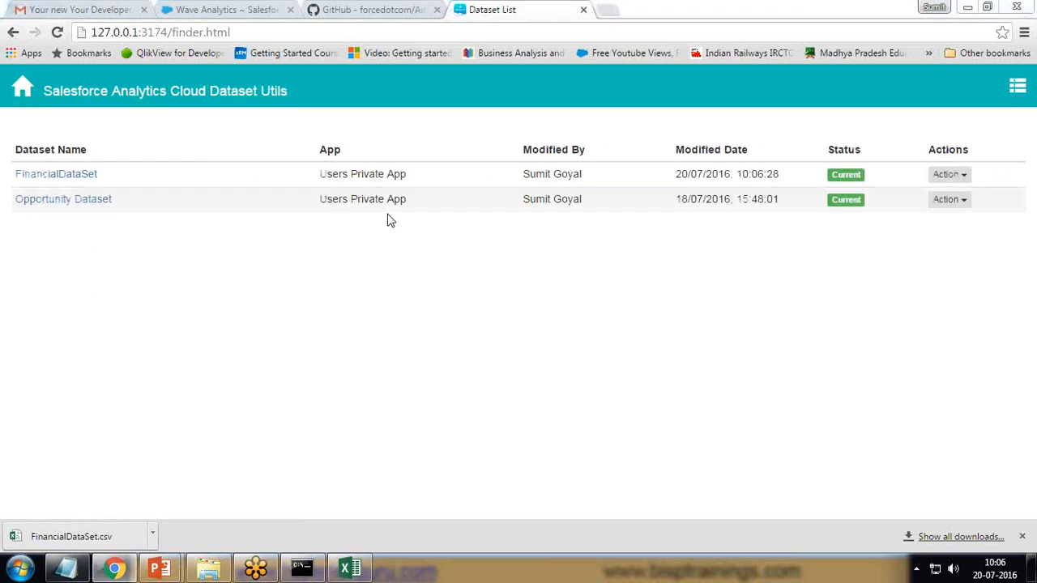
- Preview FinancialDataSet's data and scroll the table to confirm rows now show Year 2011
left_click(963, 176)
left_click(41, 175)
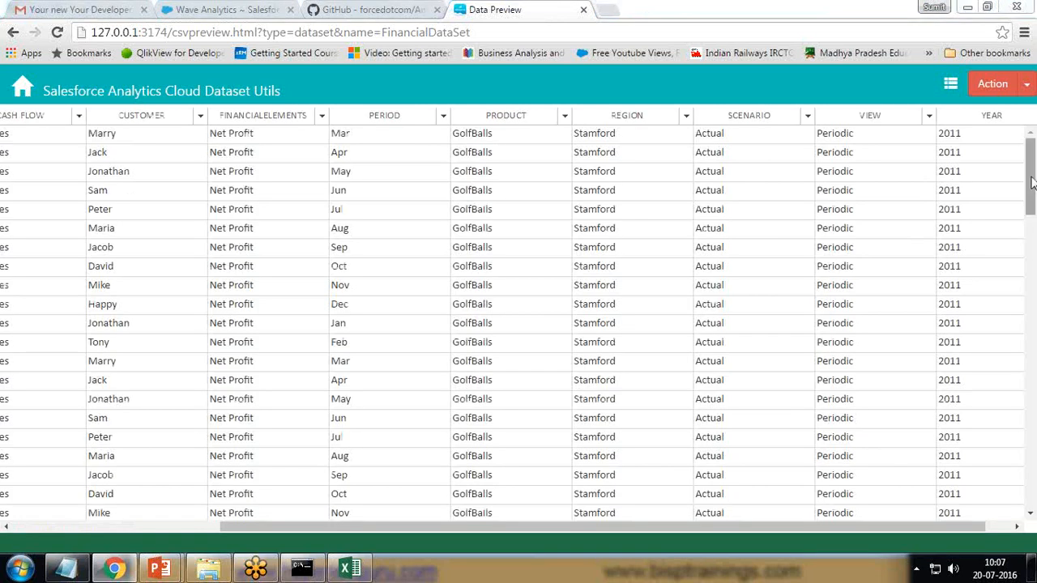
left_click_drag(1031, 155, 966, 143)
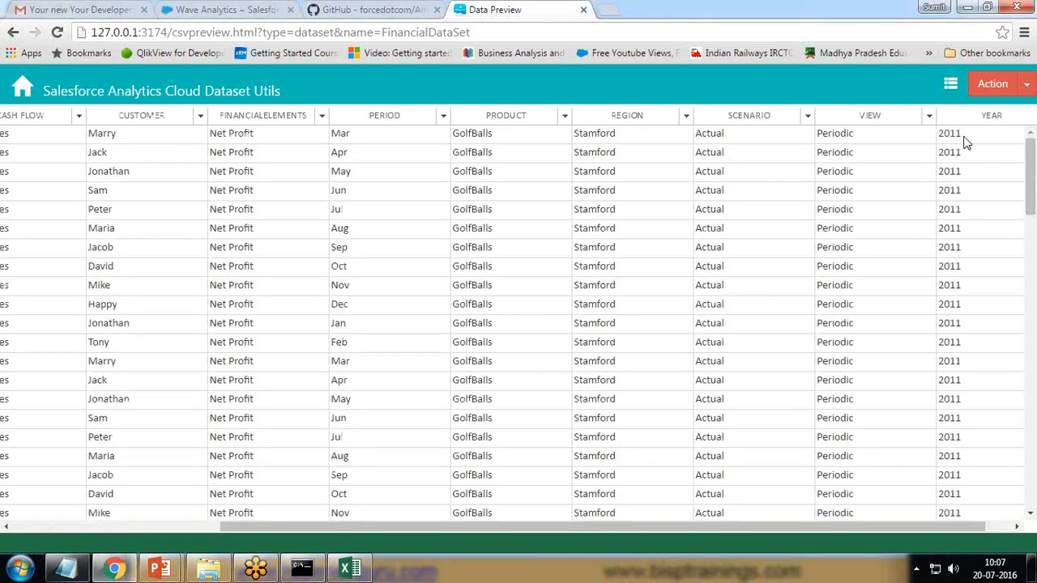
left_click_drag(1034, 169, 1034, 142)
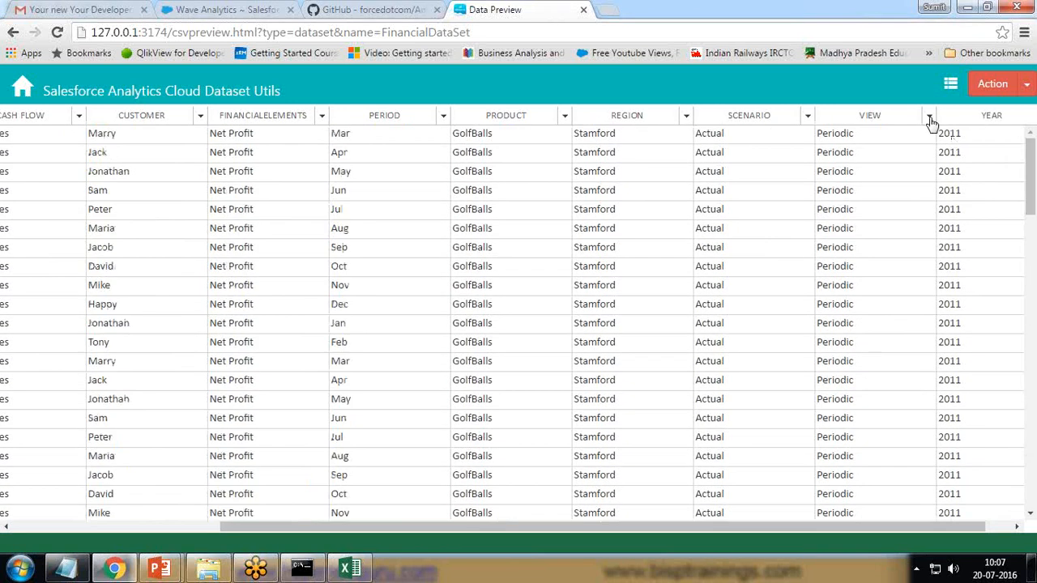
- Highlight the Analytics-Cloud-Dataset-Utils repository name on GitHub, then bring up the Q&A presentation slide
left_click(325, 8)
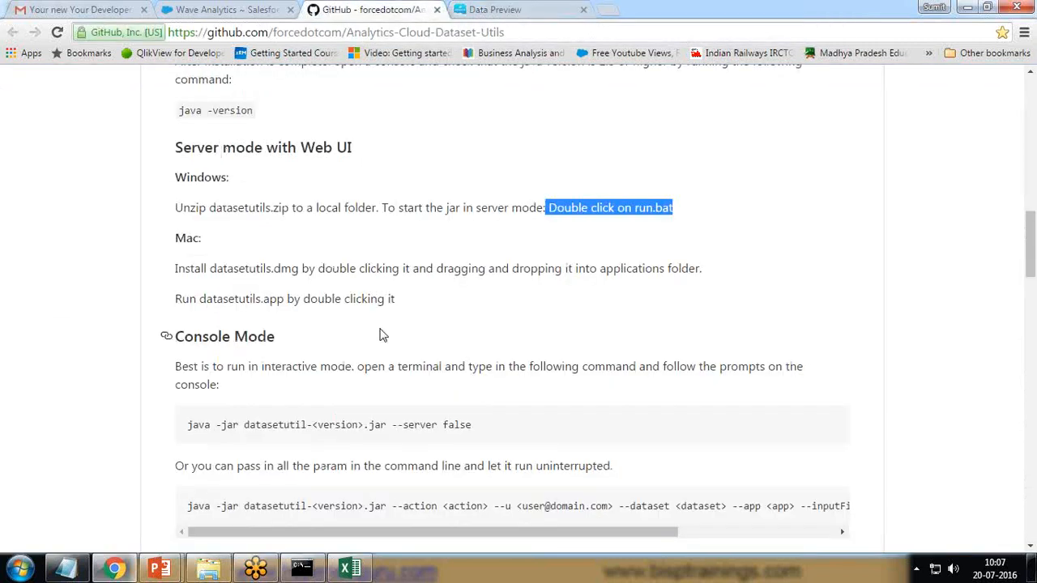
scroll(381, 332, "up", 15)
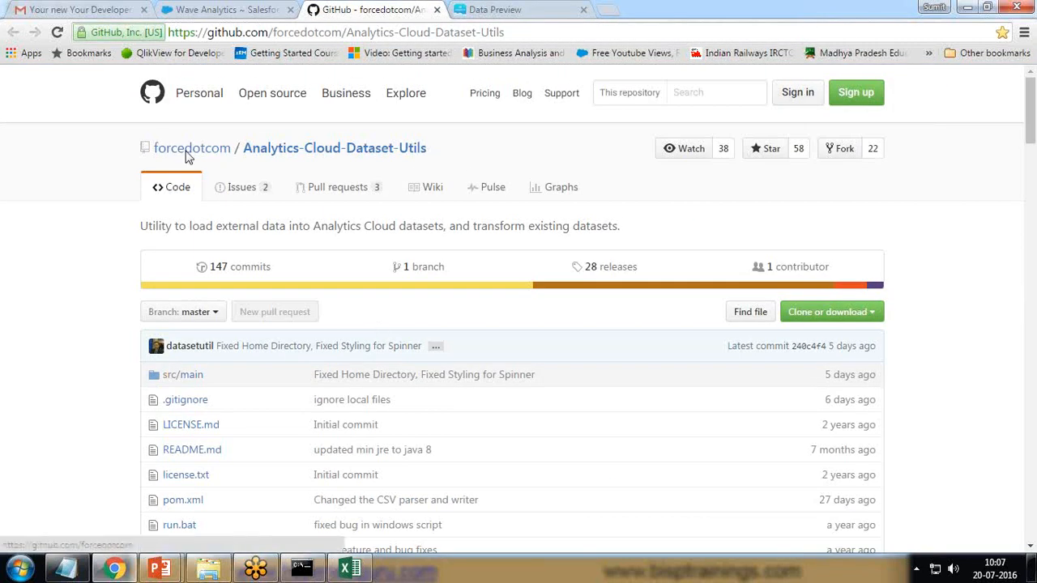
left_click_drag(440, 157, 244, 149)
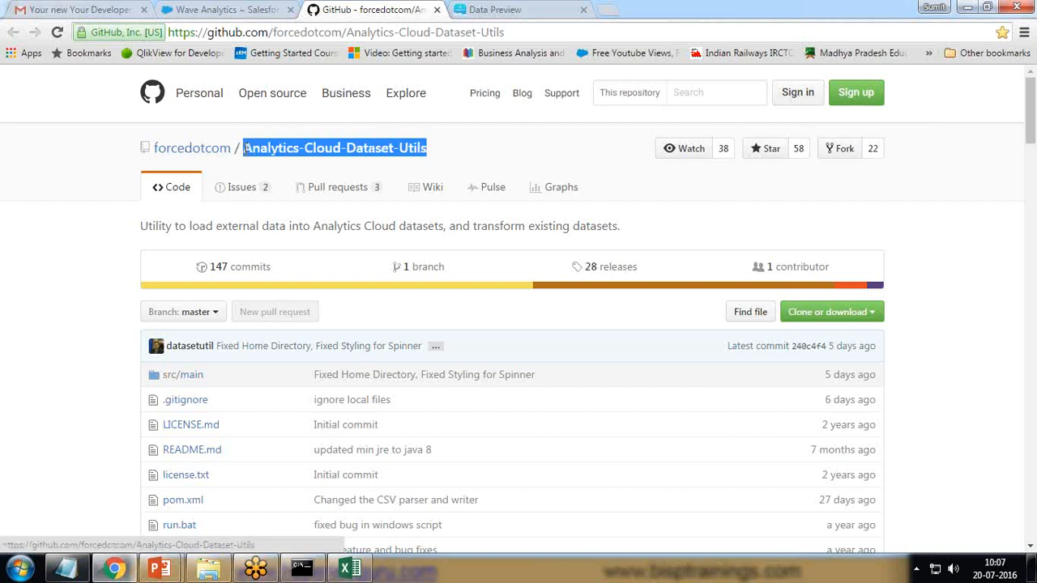
left_click(219, 8)
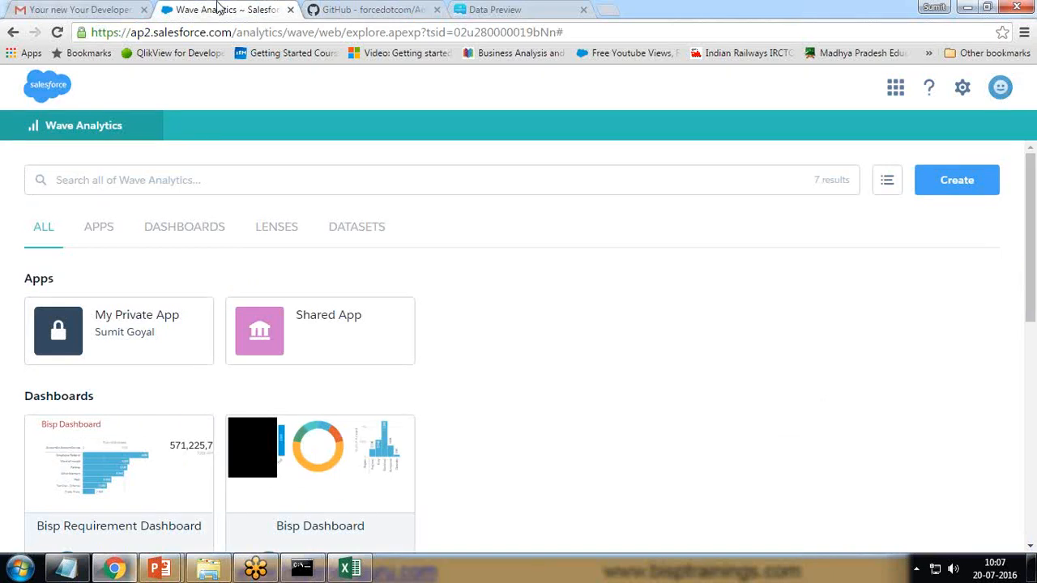
key("alt+Tab")
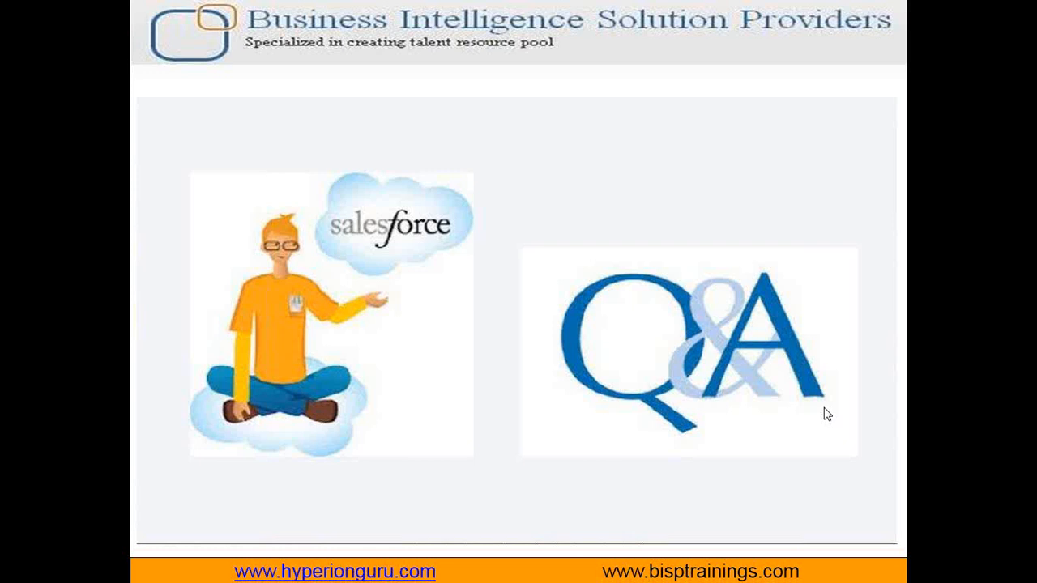